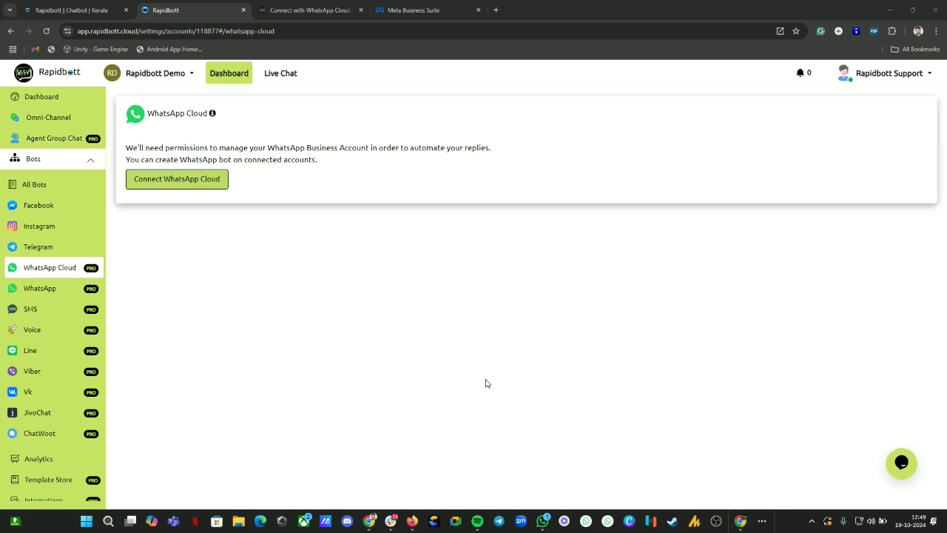
- Highlight the Facebook account and Business Manager access prerequisites in the WhatsApp Cloud guide
key(ctrl+Tab)
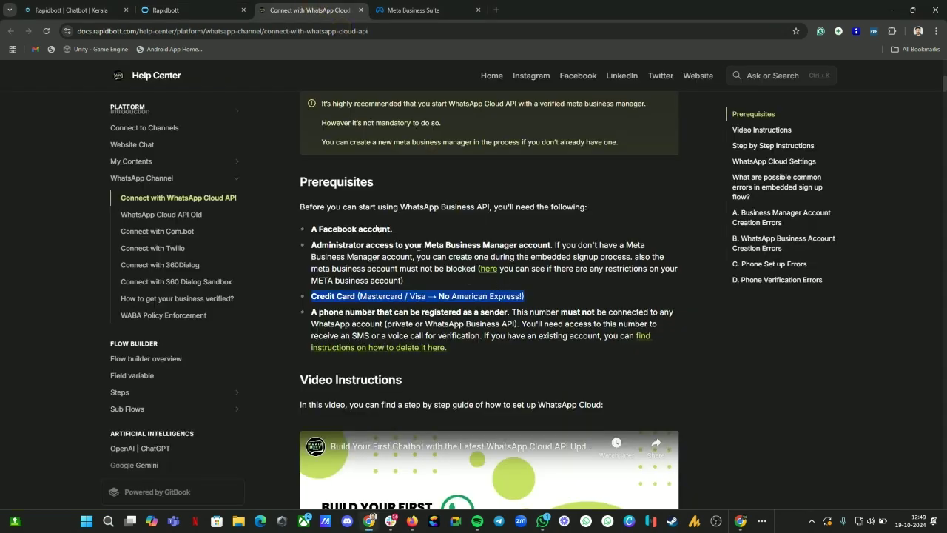
click(331, 235)
drag(312, 229, 393, 228)
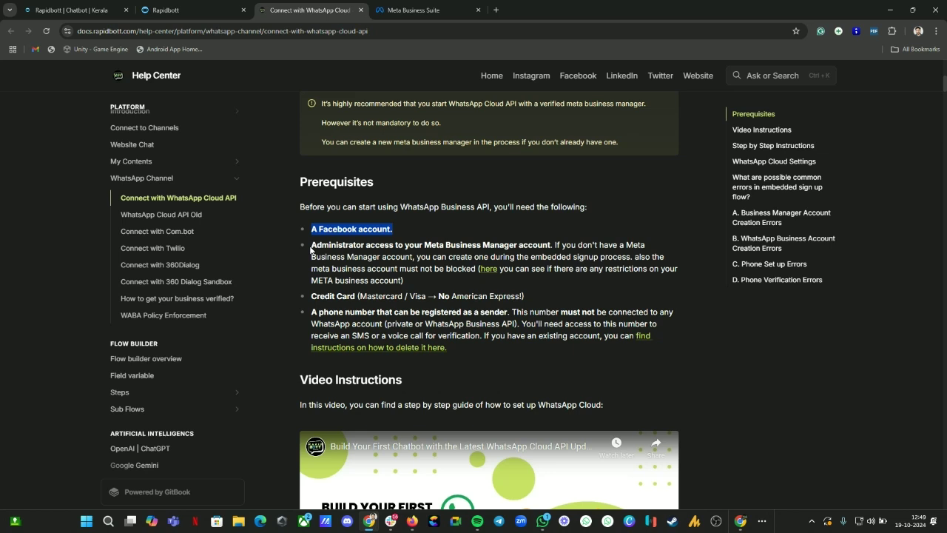
drag(311, 247, 560, 246)
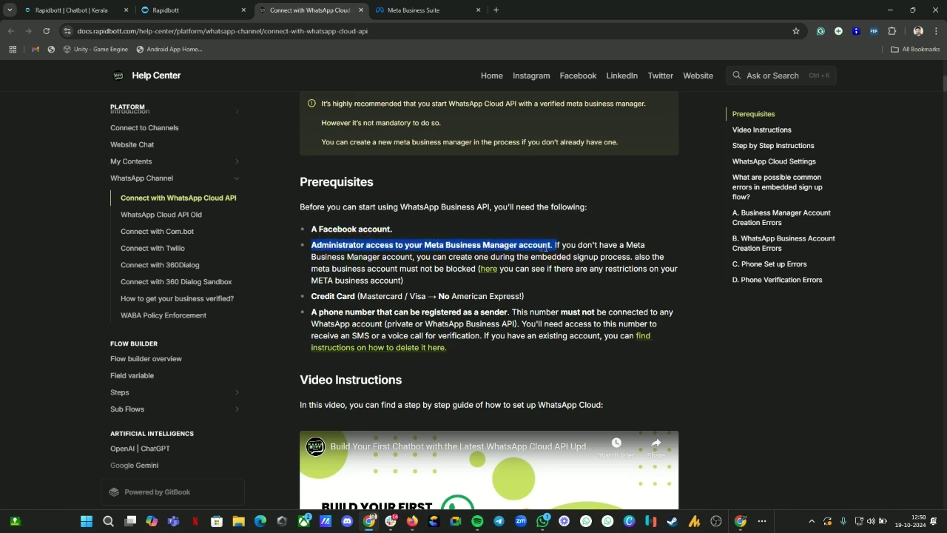
triple_click(541, 246)
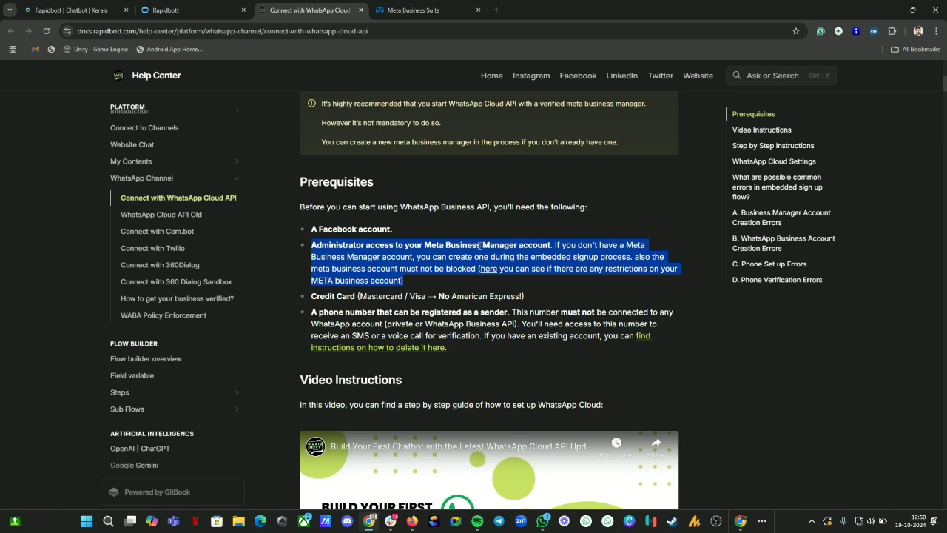
- Highlight the Credit Card and phone number prerequisites in turn
triple_click(322, 298)
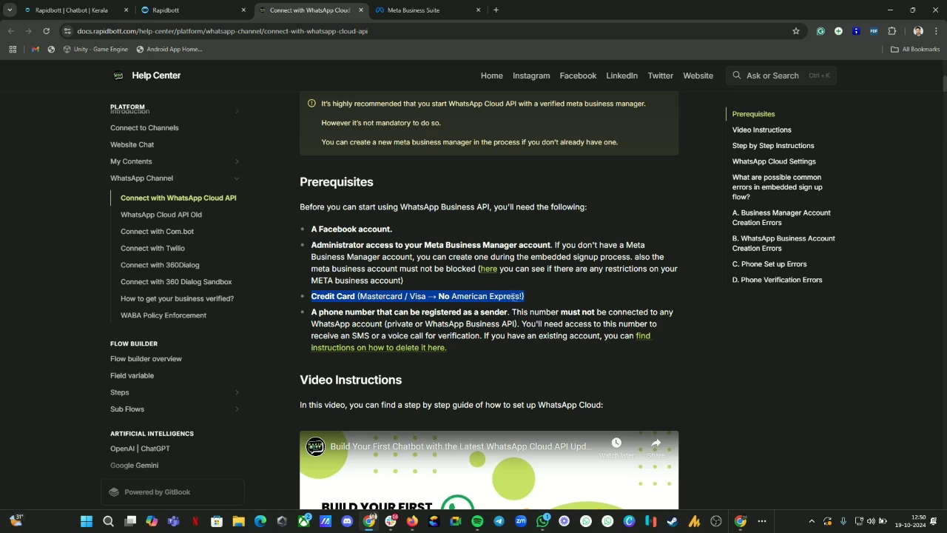
click(410, 309)
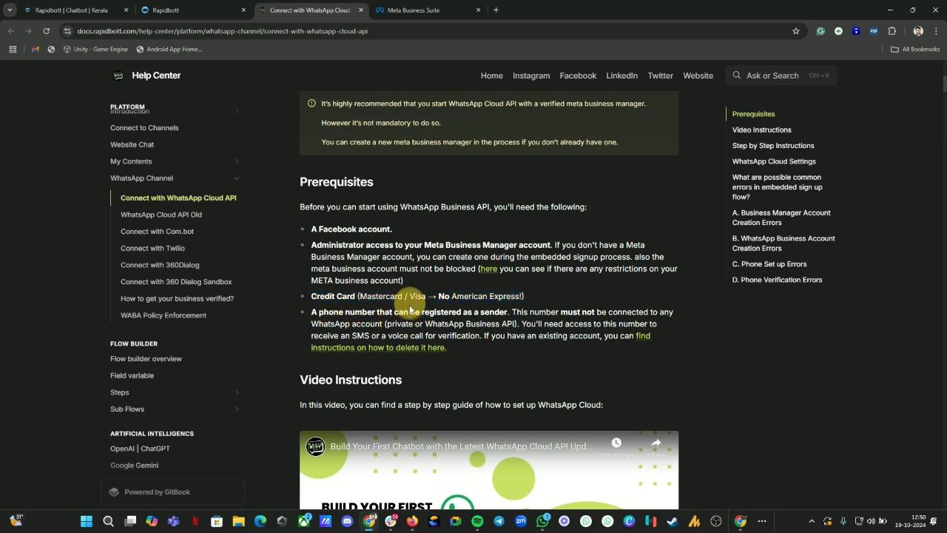
triple_click(481, 312)
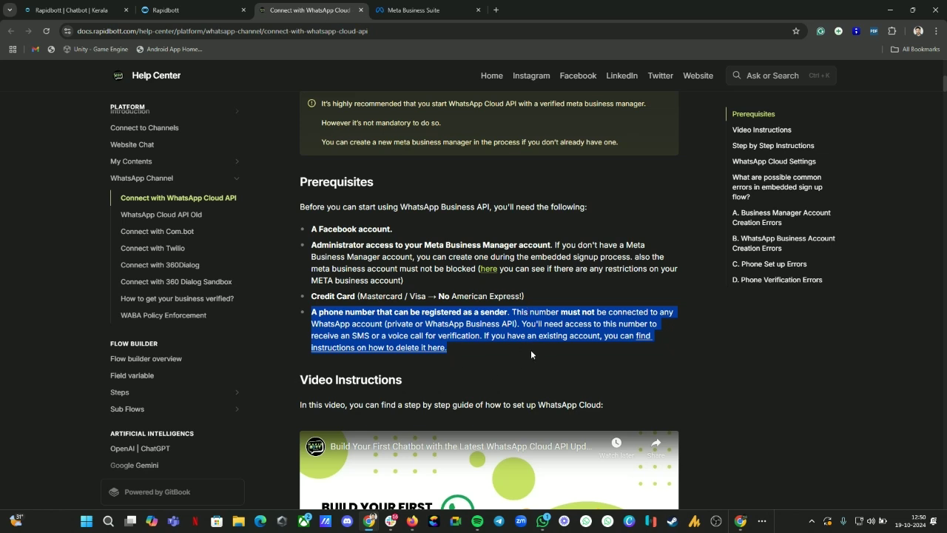
click(371, 240)
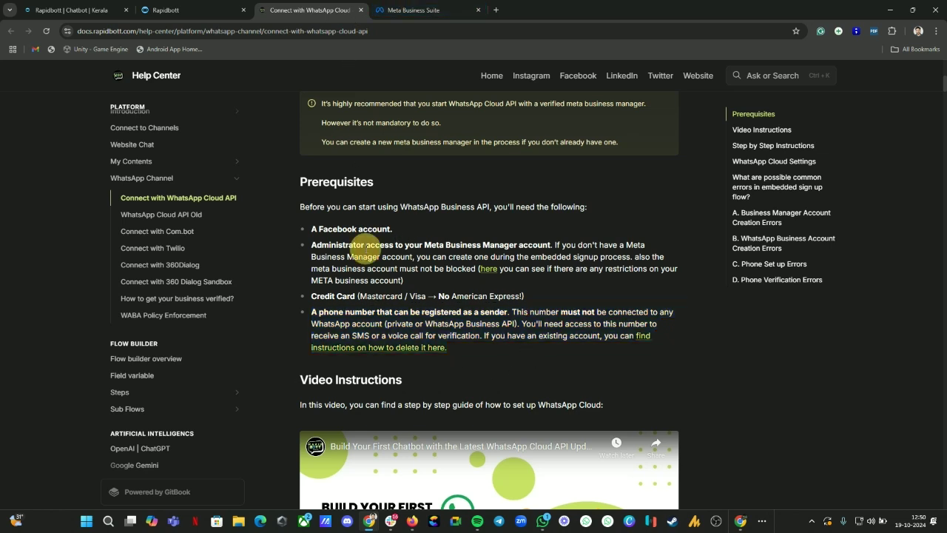
- Check RB Tutorials' Verified status in Meta Business Suite, then return to Rapidbott's WhatsApp Cloud page
click(418, 10)
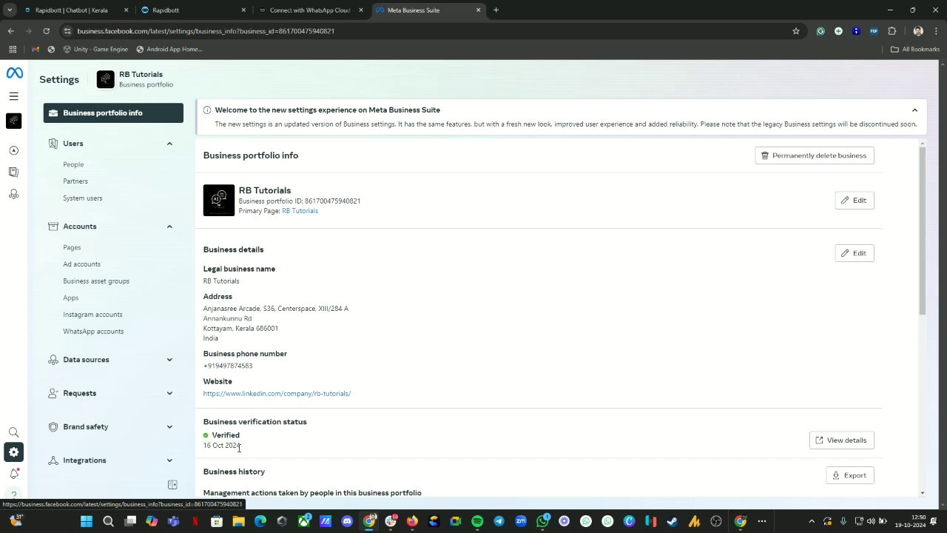
click(197, 8)
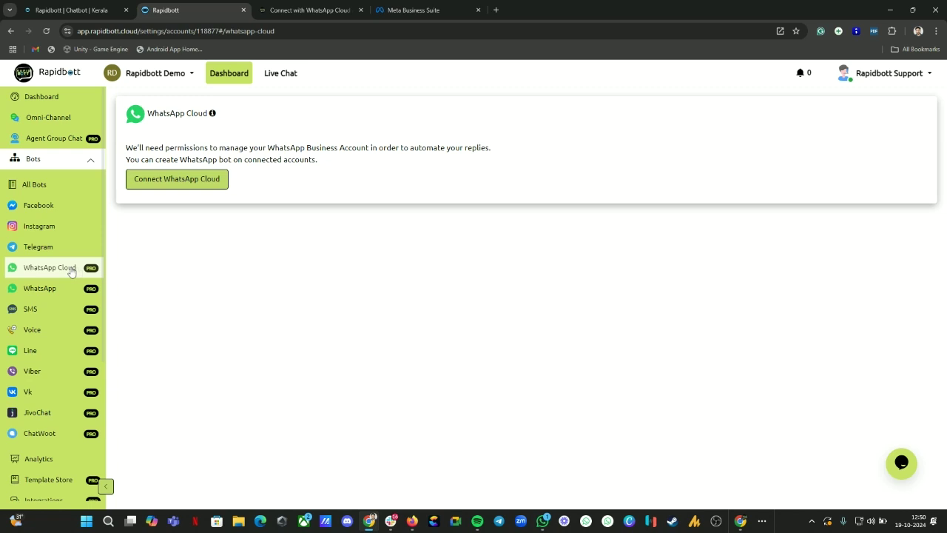
- Start Connect WhatsApp Cloud, continue as the logged-in Facebook user, and begin the WhatsApp setup
click(179, 180)
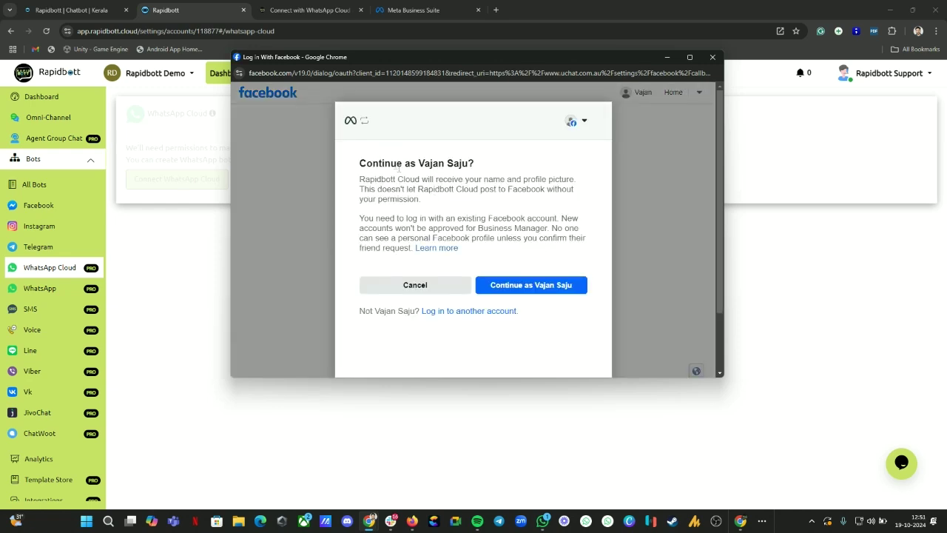
scroll(435, 190, down, 1)
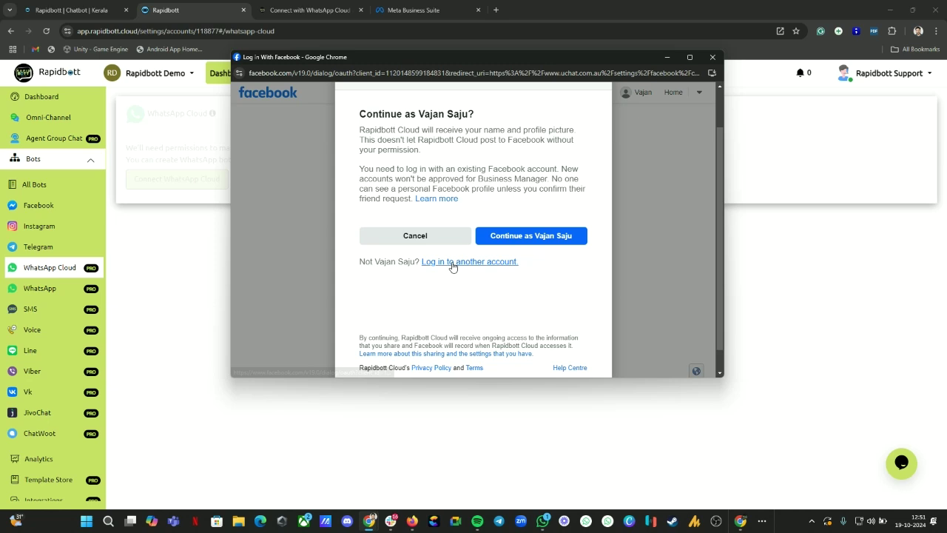
scroll(451, 270, up, 1)
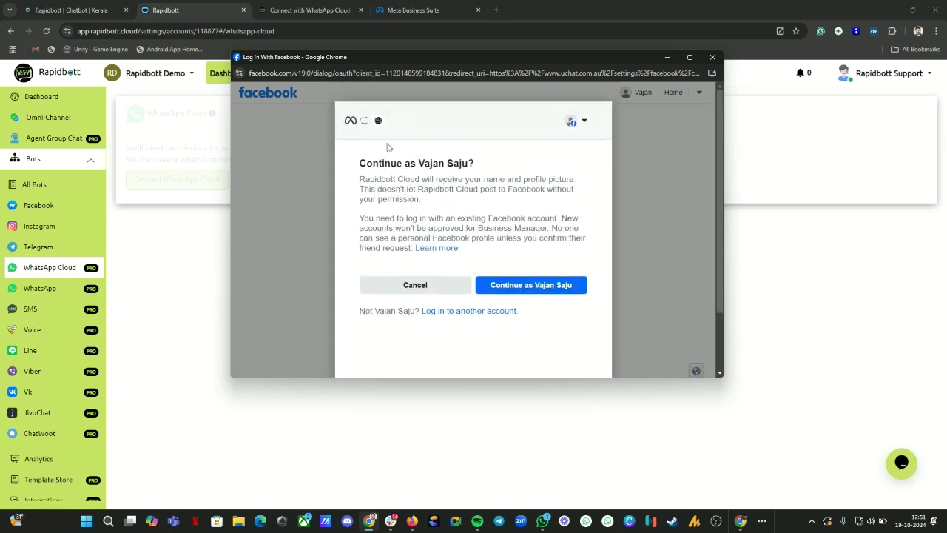
click(529, 286)
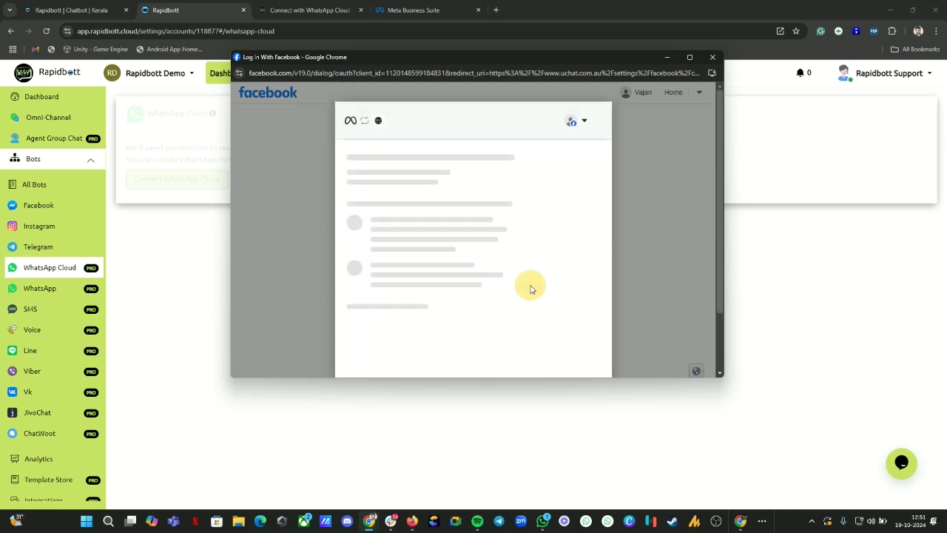
scroll(617, 278, down, 2)
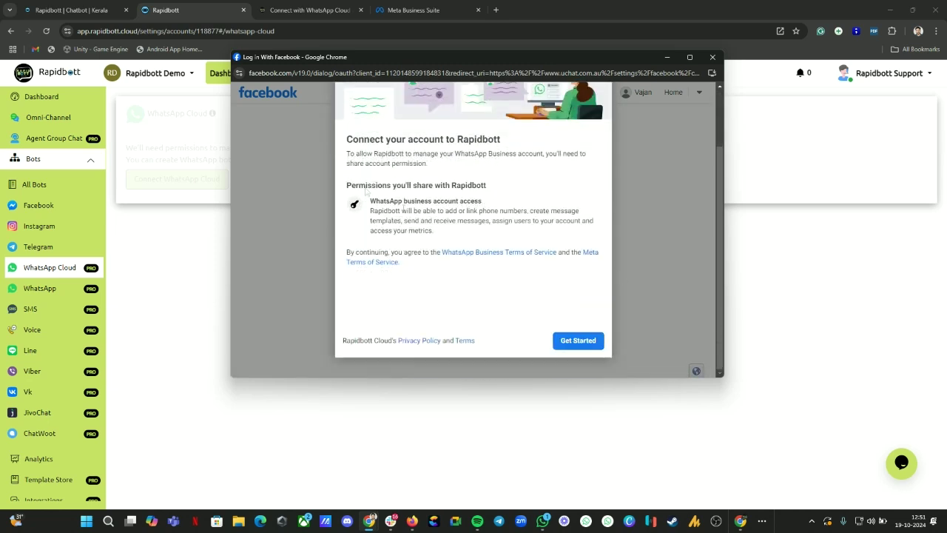
click(576, 339)
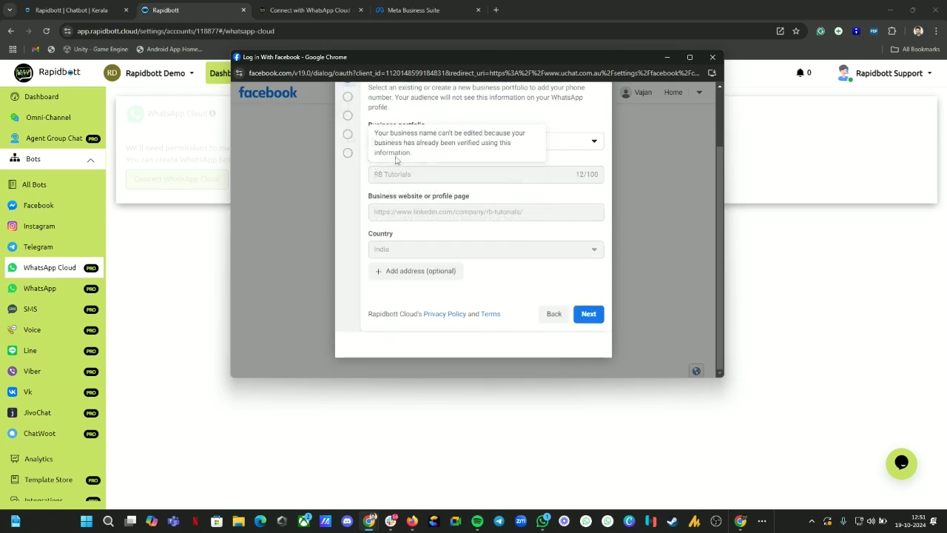
- Keep RB Tutorials as the business portfolio and proceed past that step
click(564, 143)
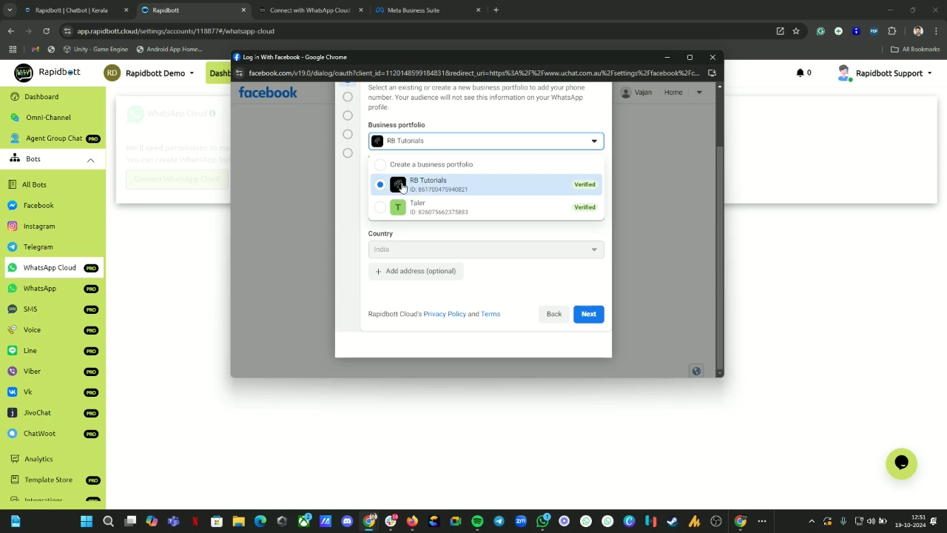
click(397, 186)
click(588, 312)
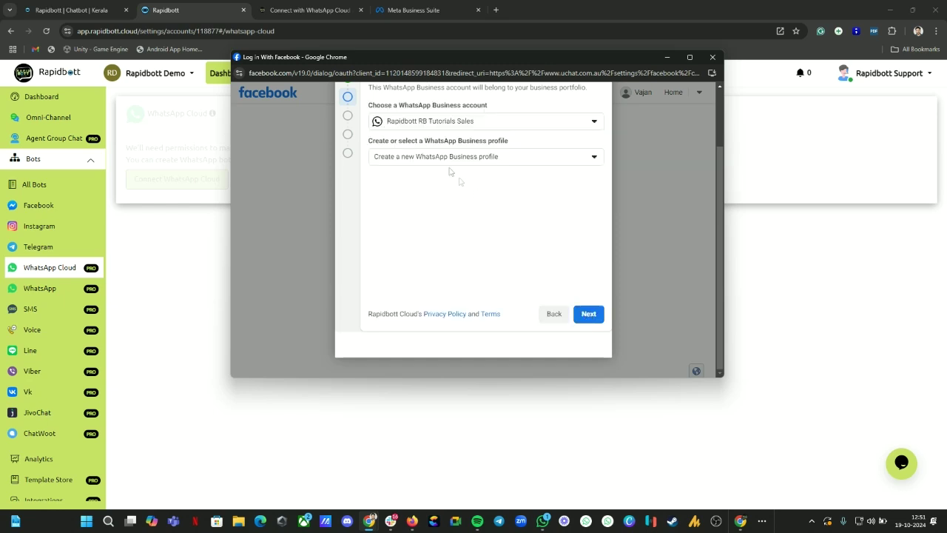
- Choose to create a new WhatsApp Business account and a new business profile, then continue
click(432, 197)
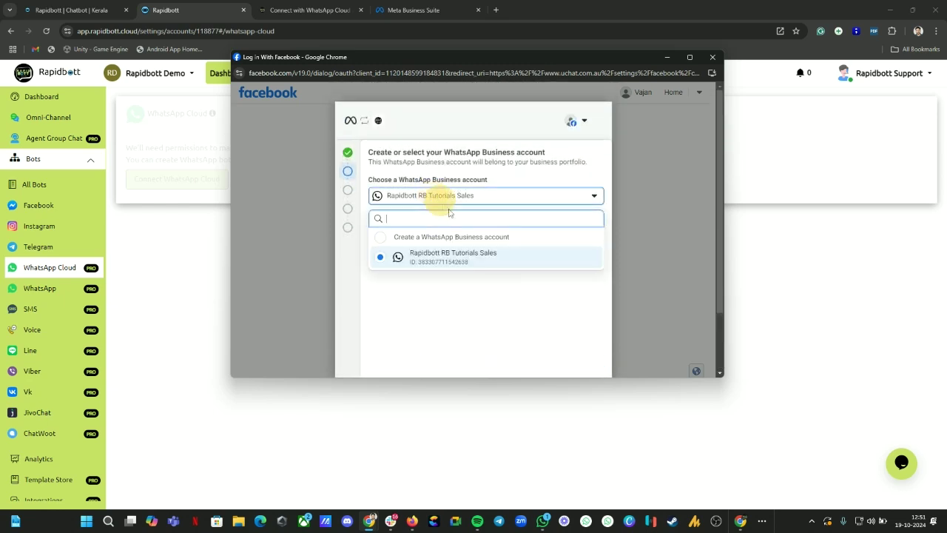
click(380, 242)
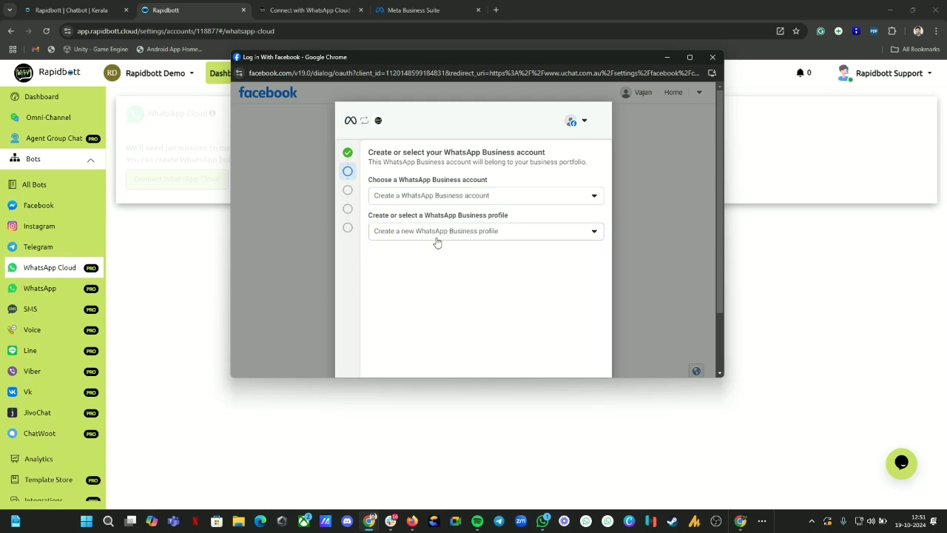
click(437, 234)
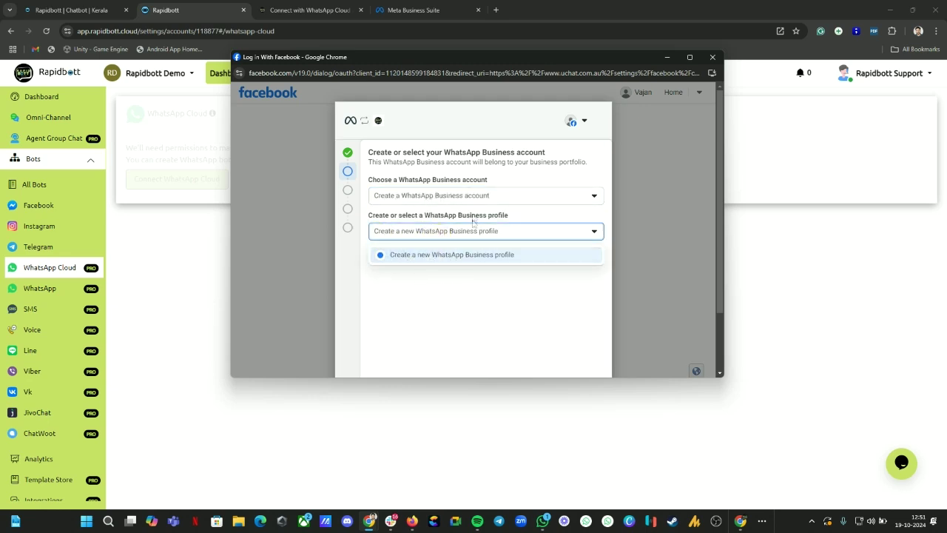
click(460, 254)
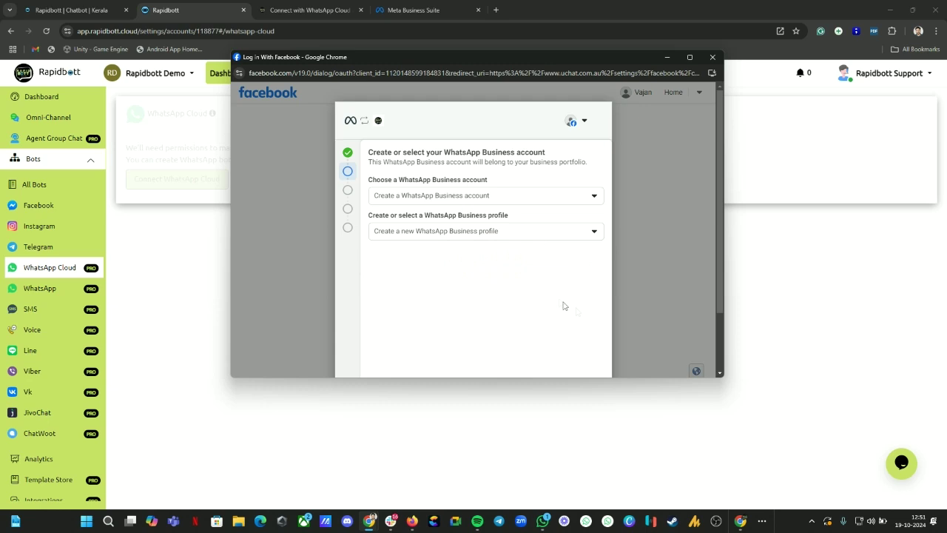
scroll(573, 311, down, 1)
click(587, 318)
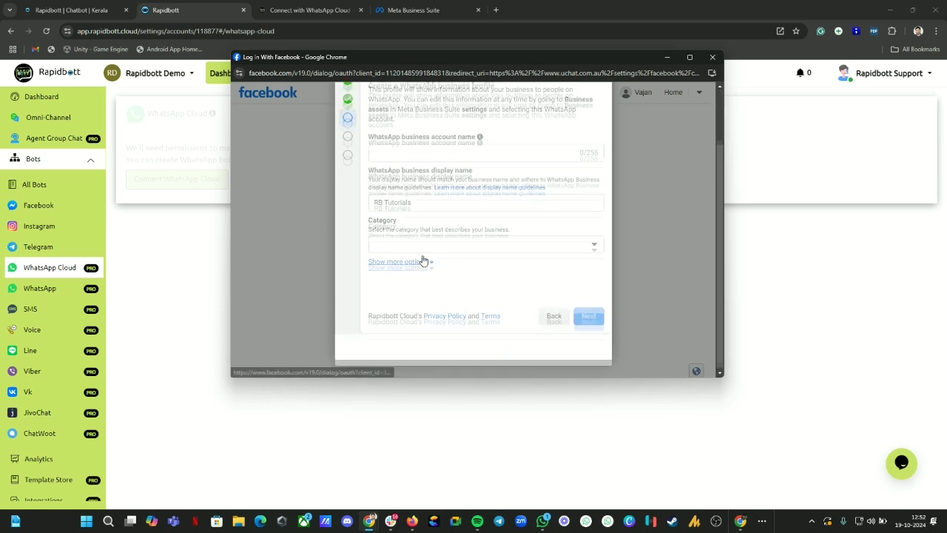
- Compare the display name RB Tutorials with the legal business name in Meta Business Suite
drag(418, 274, 370, 275)
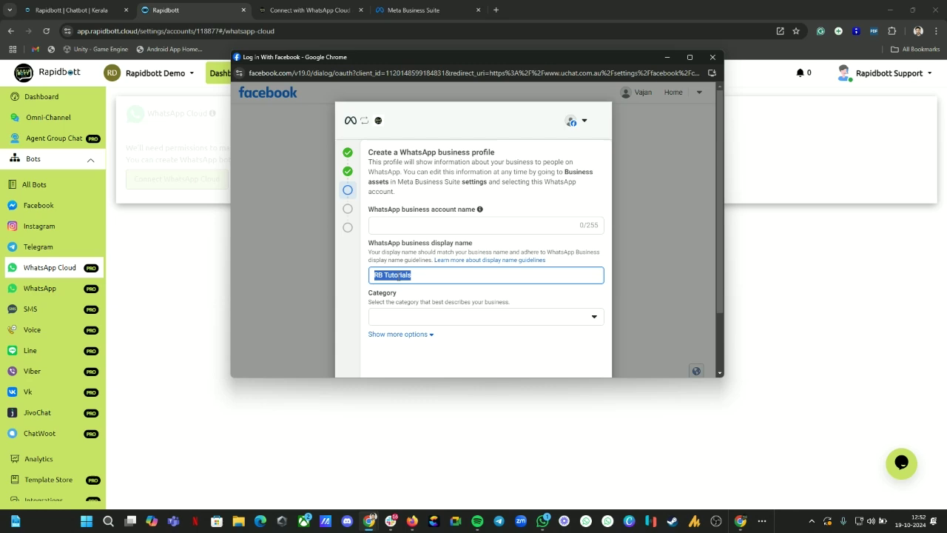
click(309, 9)
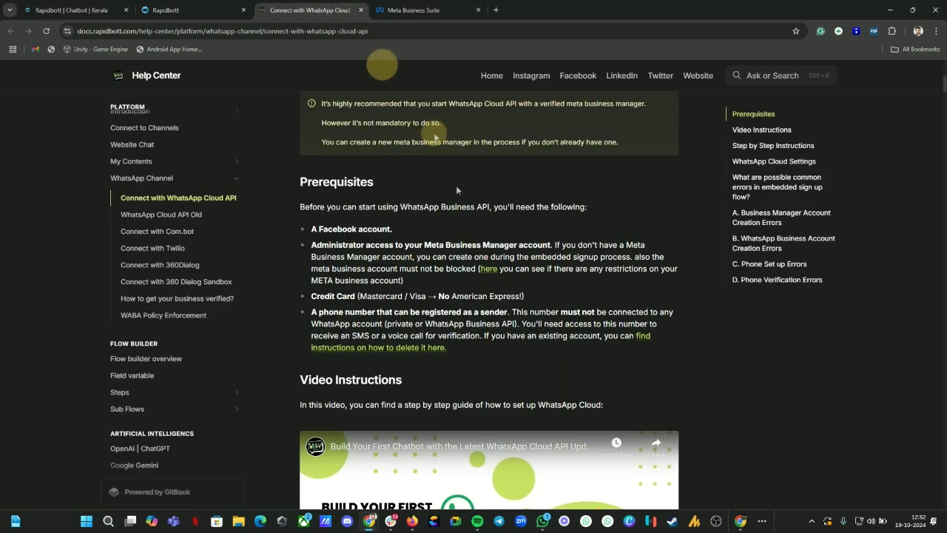
click(414, 9)
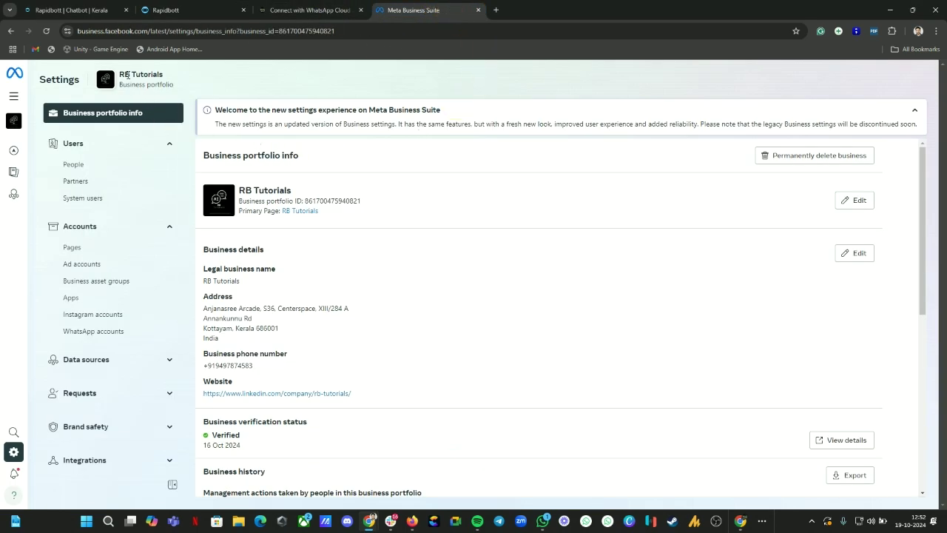
drag(206, 279, 240, 280)
click(192, 10)
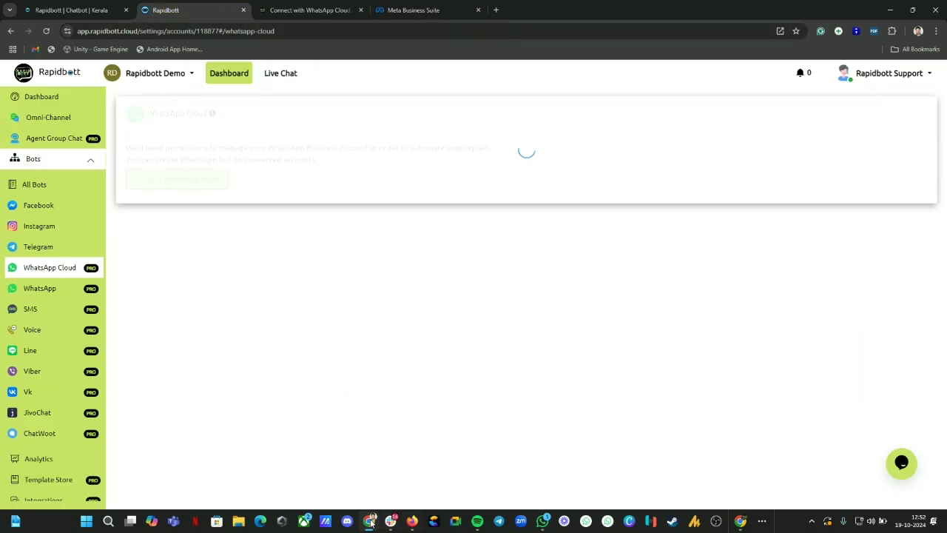
mouse_move(370, 522)
click(400, 444)
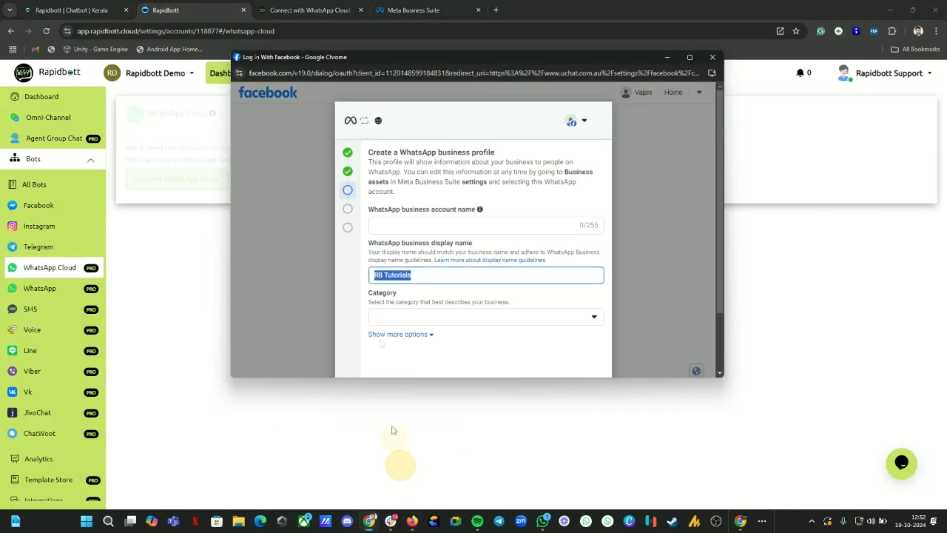
click(425, 278)
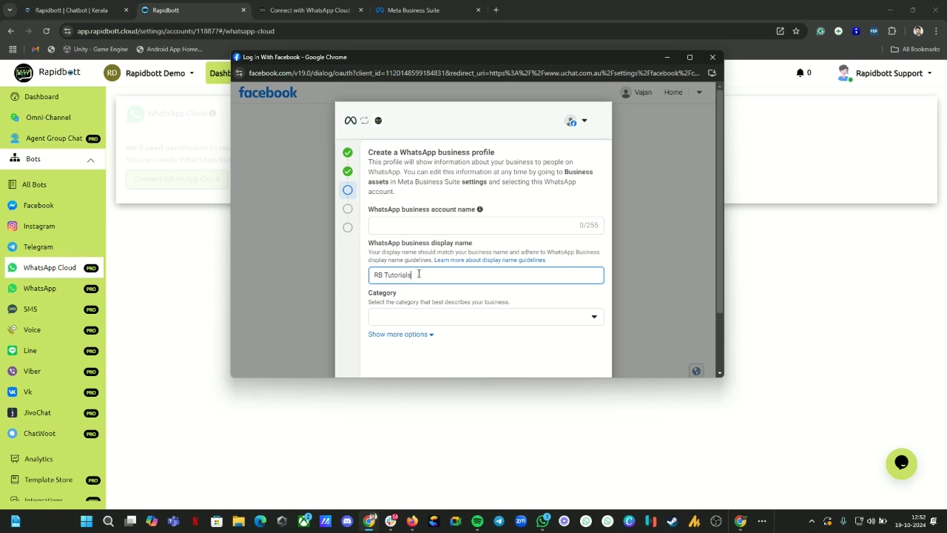
drag(419, 273, 375, 274)
- Name the account Rapidbott RB tutorial, choose category Education, and submit the profile
click(413, 227)
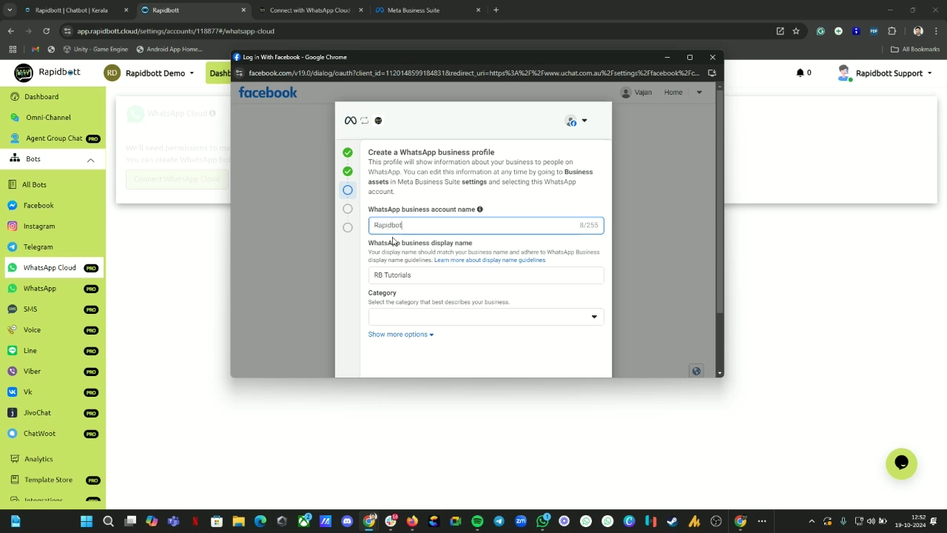
text(RB tutorial)
scroll(393, 240, down, 1)
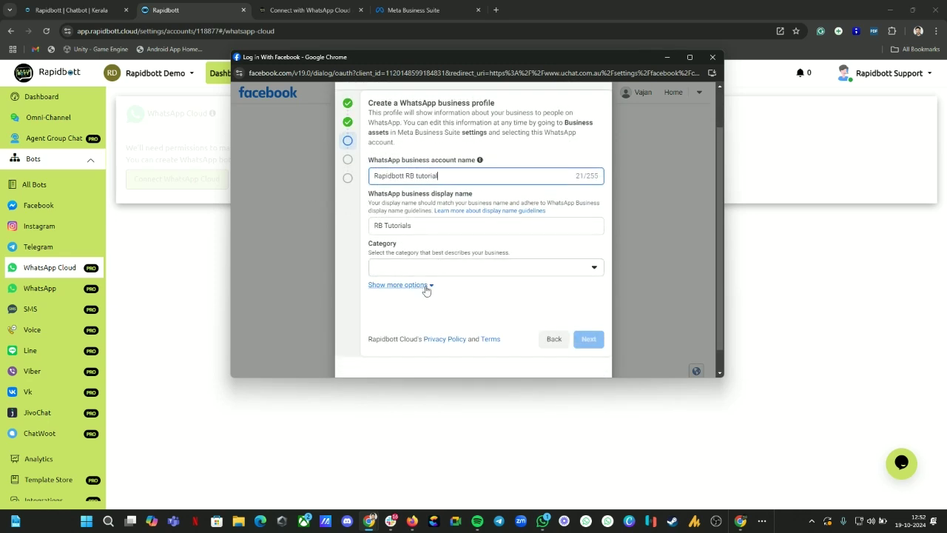
click(427, 268)
click(399, 215)
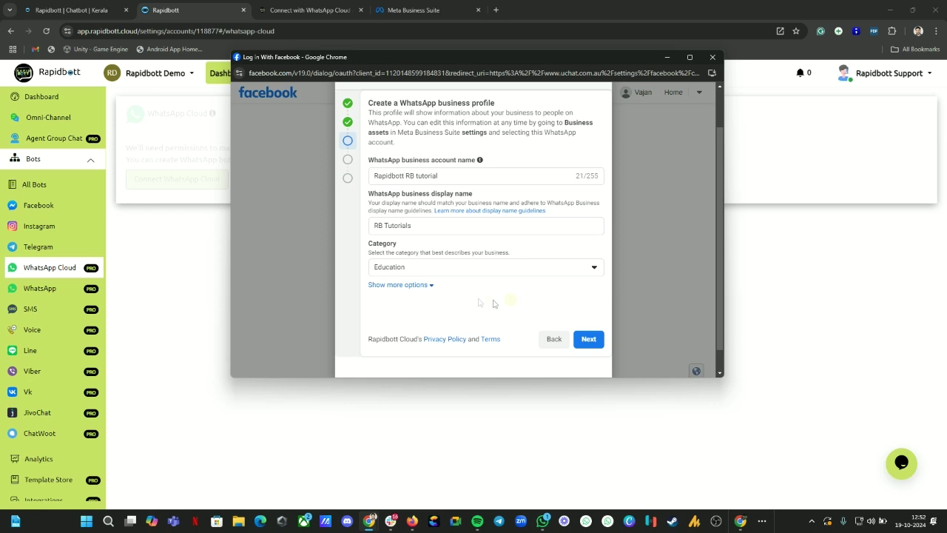
click(592, 316)
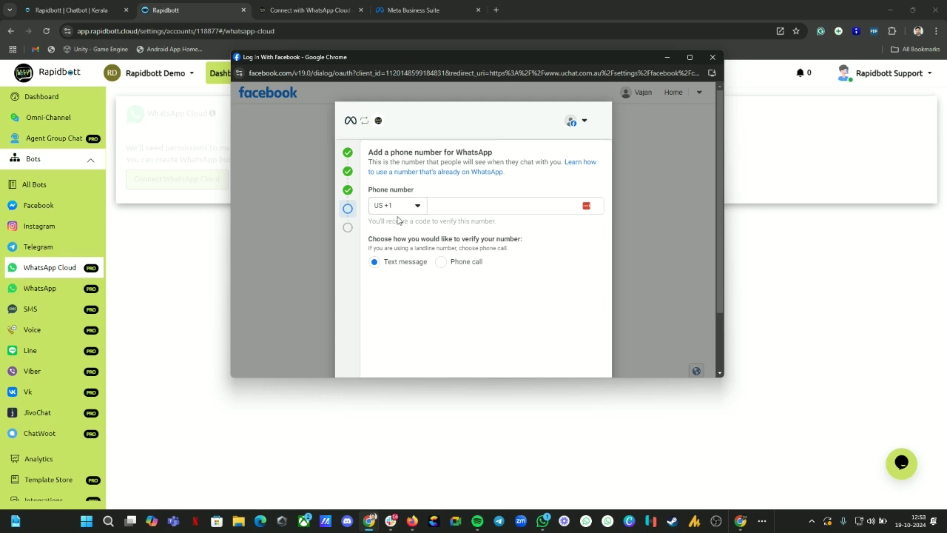
- Set country code IN +91 for the business phone number and submit it for text-message verification
click(396, 210)
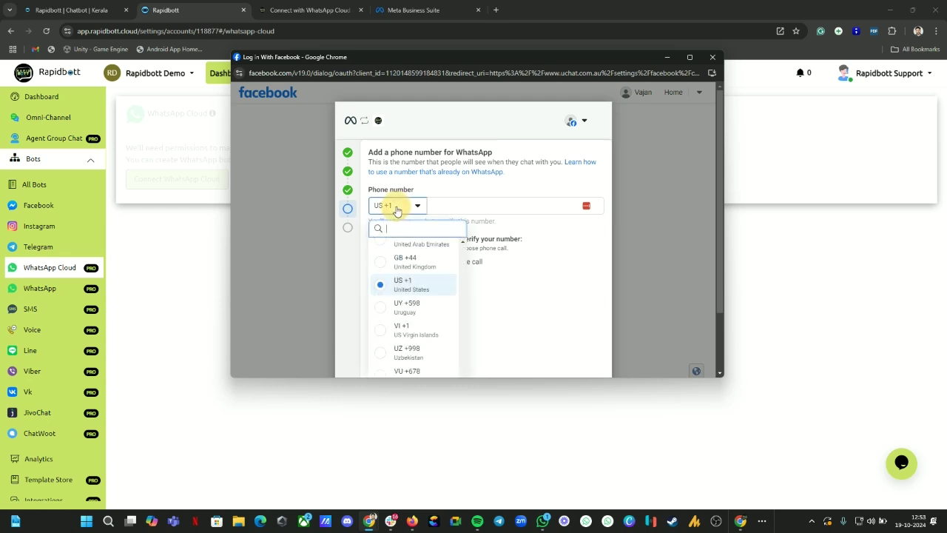
text(in)
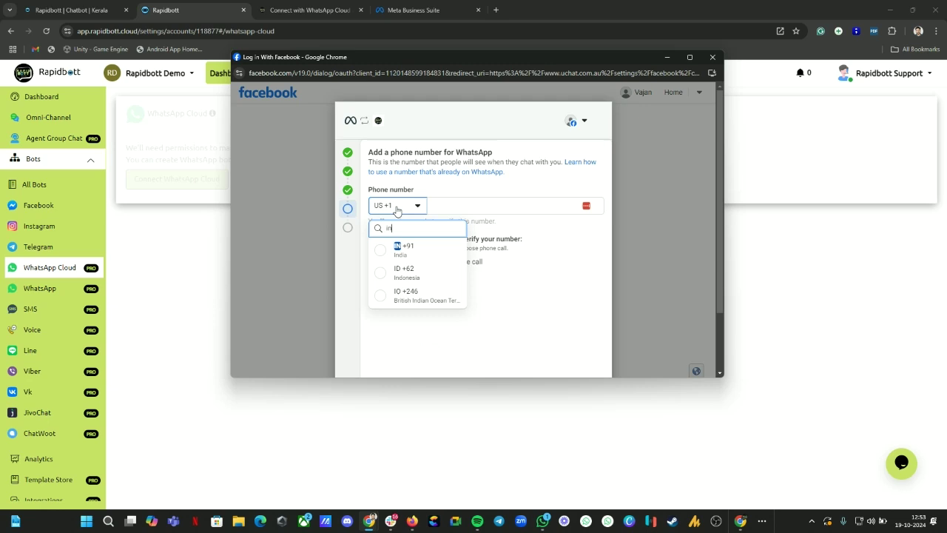
click(396, 249)
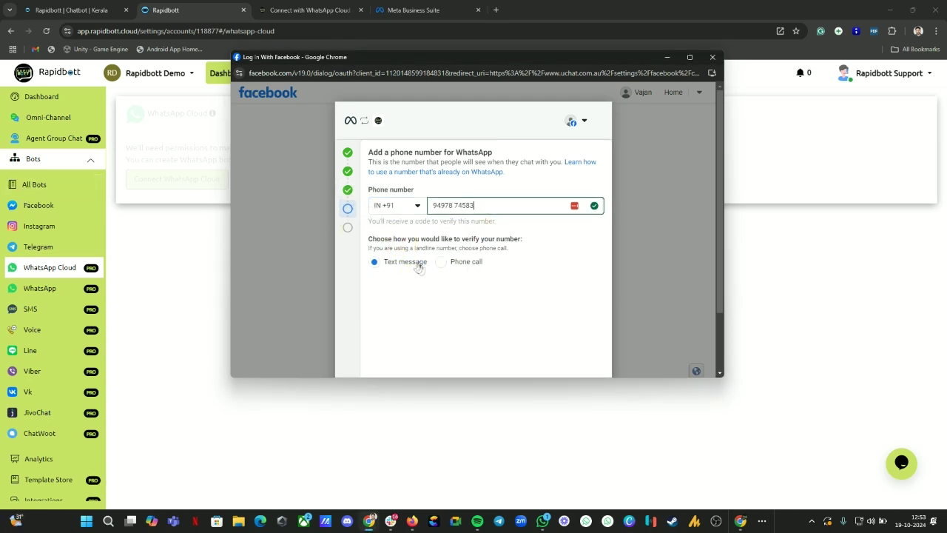
scroll(469, 290, down, 2)
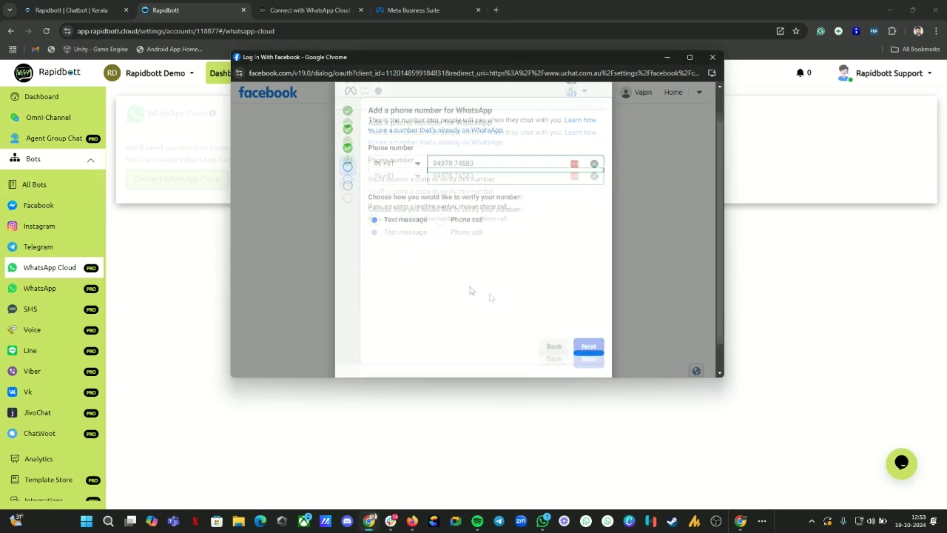
click(590, 341)
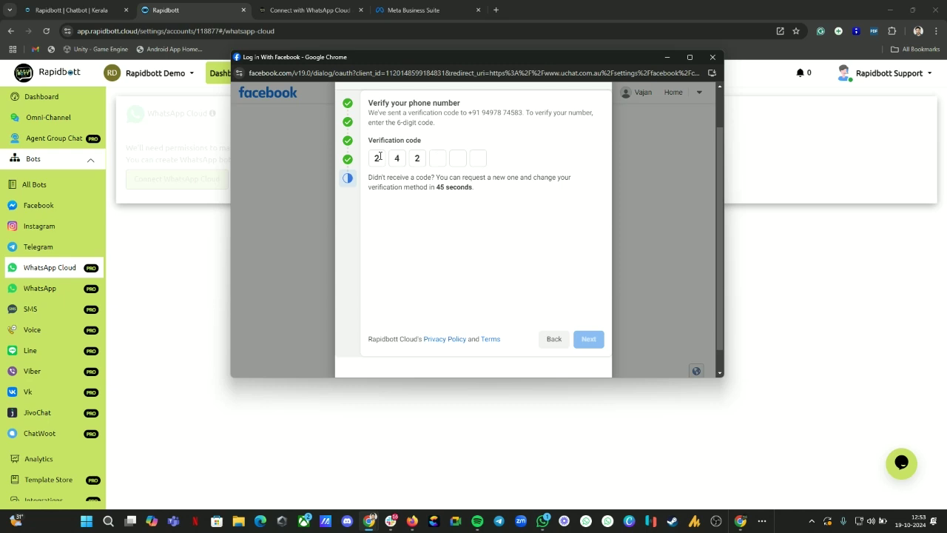
- Enter the six-digit verification code and approve Rapidbott Cloud's access to the WhatsApp account
text(10)
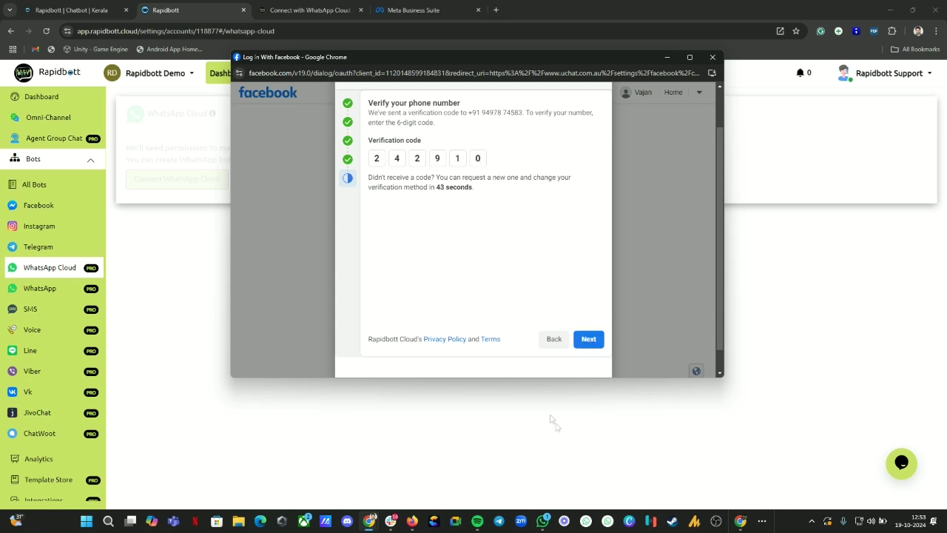
click(595, 342)
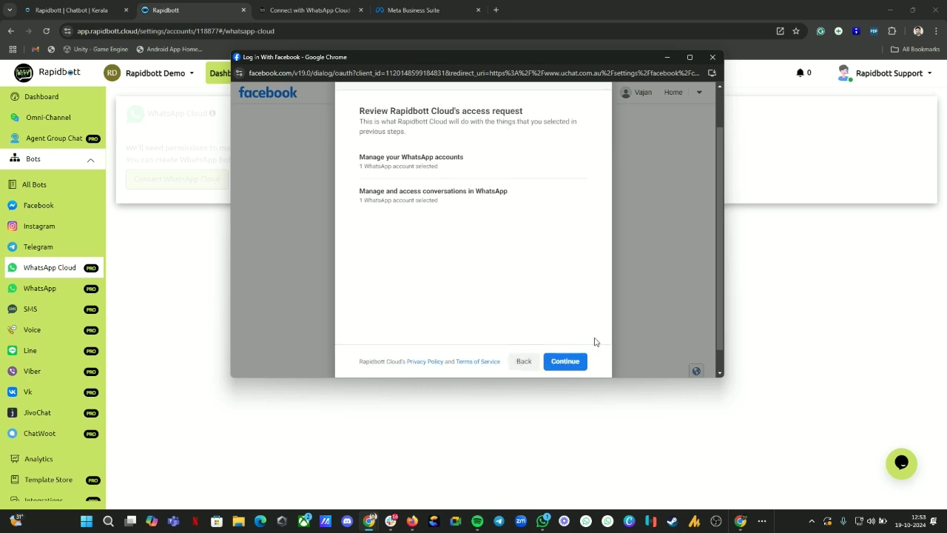
scroll(564, 302, up, 1)
scroll(520, 221, down, 2)
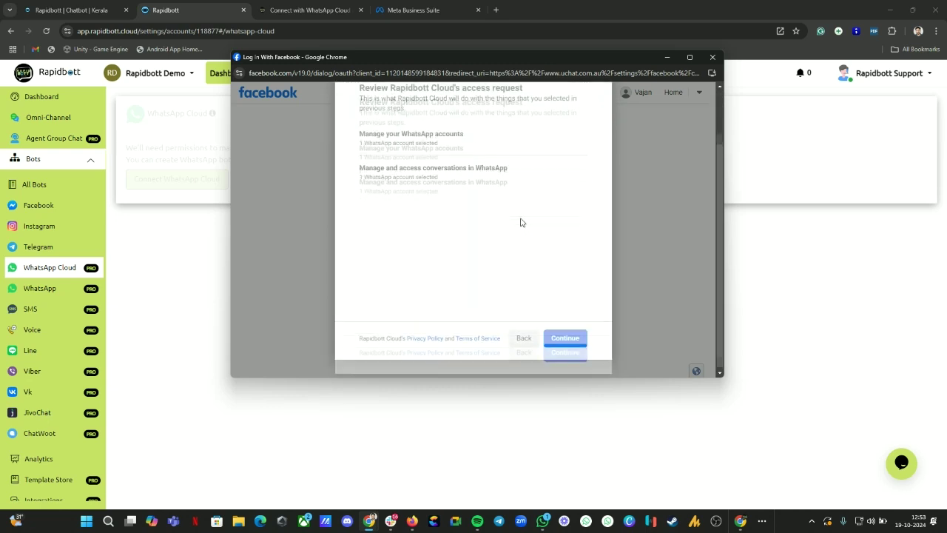
click(564, 336)
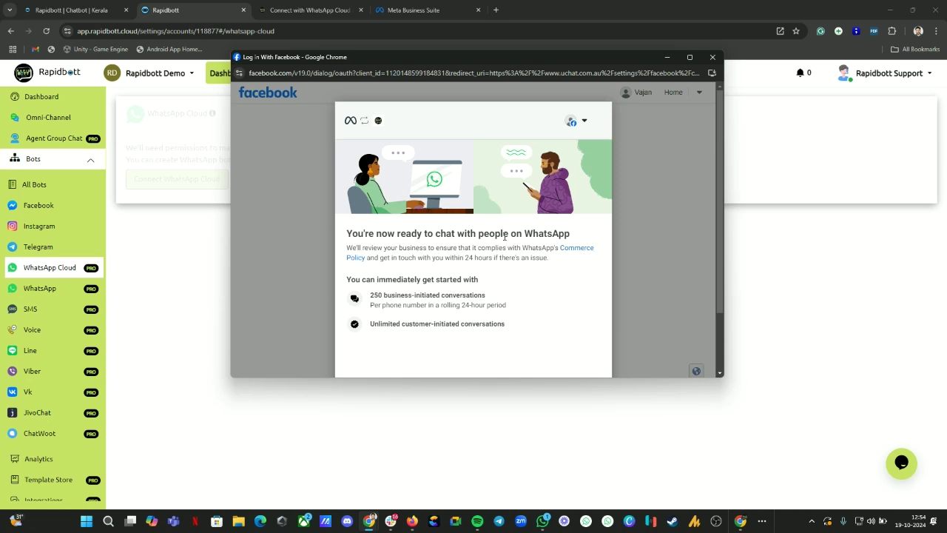
- Finish the Facebook WhatsApp signup to return to Rapidbott's connected WhatsApp Cloud page
scroll(505, 236, down, 1)
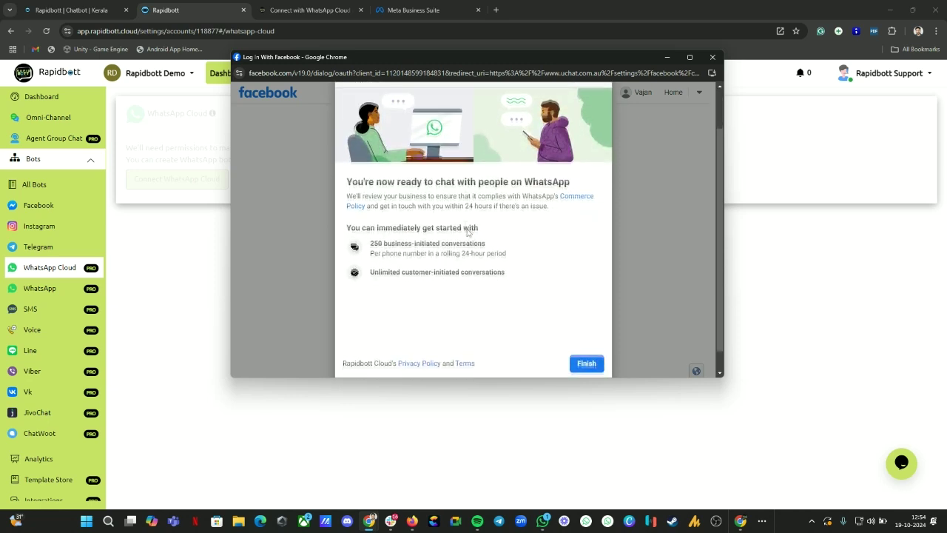
scroll(517, 266, down, 1)
click(587, 341)
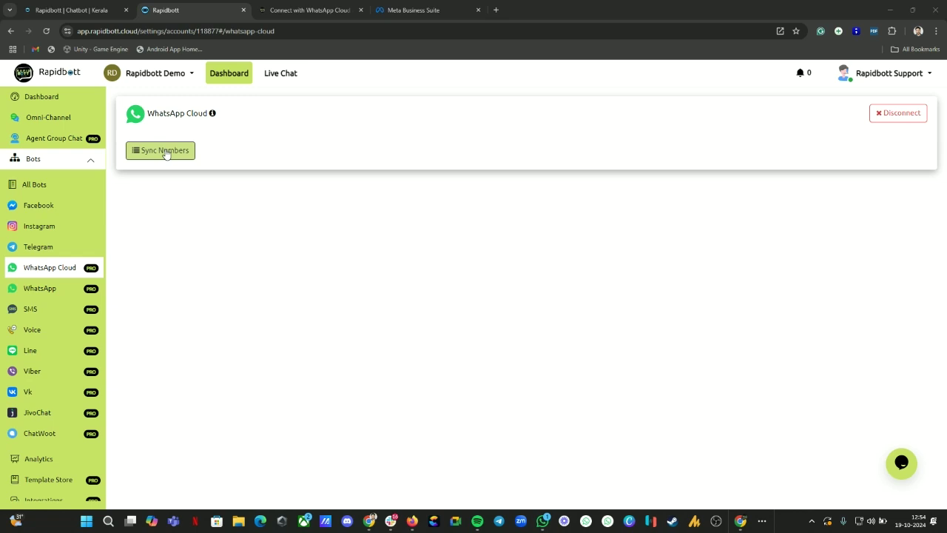
- Sync the numbers, review the Rapidbott RB tutorial number's details, and open its actions menu
click(161, 152)
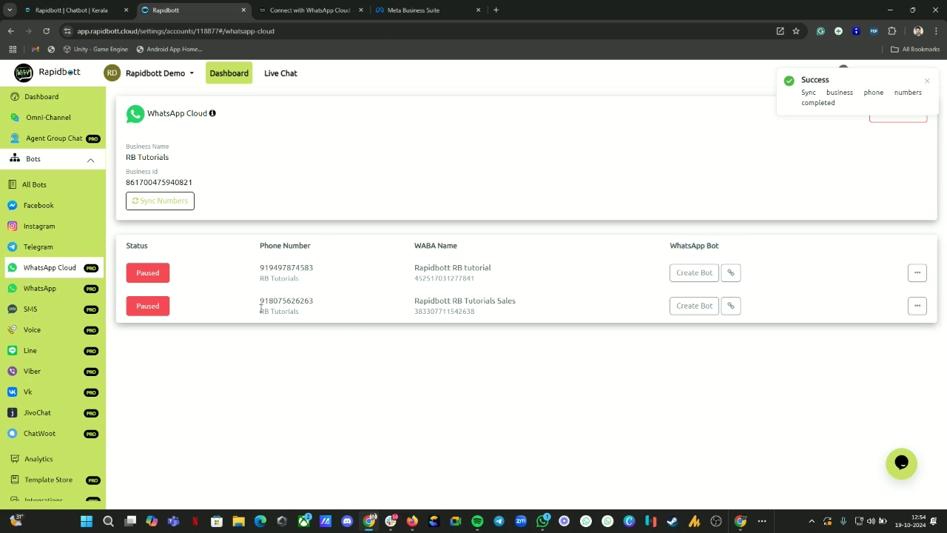
drag(259, 266, 495, 276)
triple_click(452, 268)
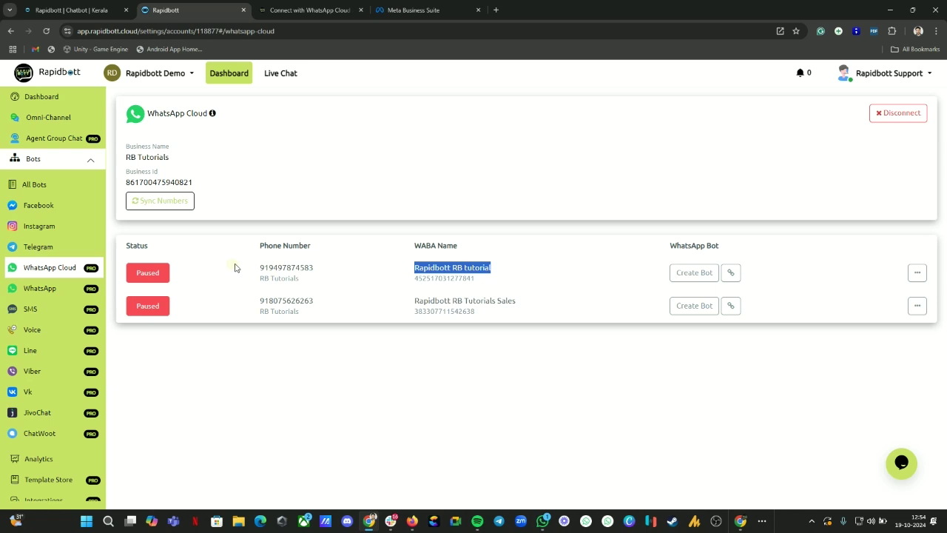
drag(259, 268, 474, 279)
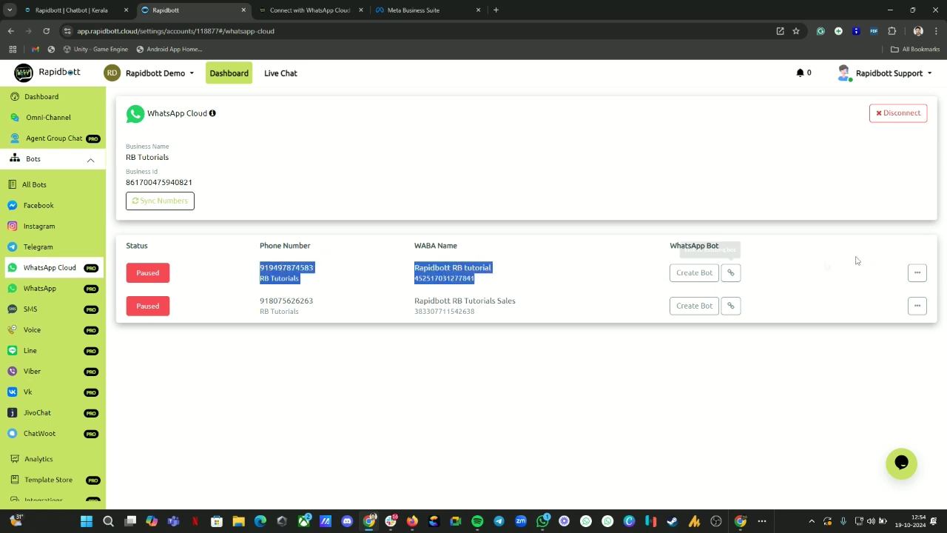
click(917, 273)
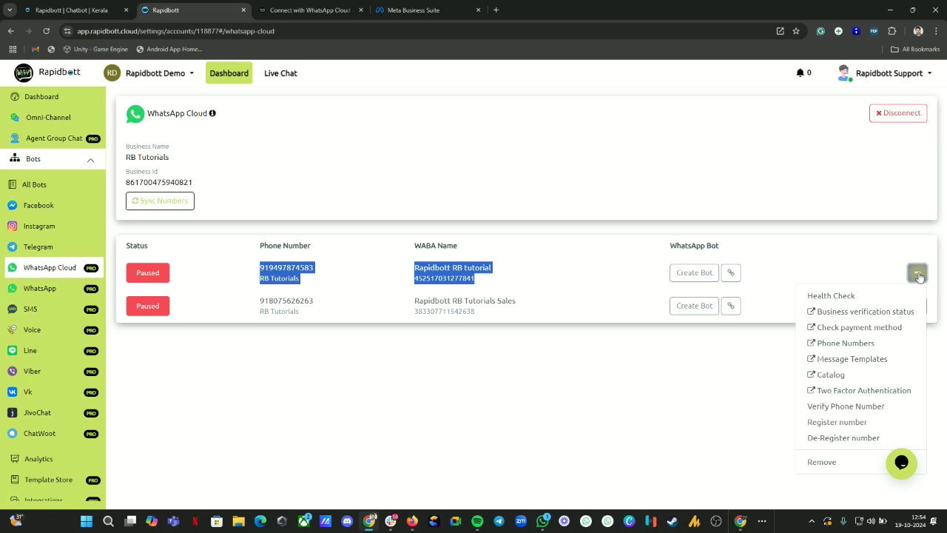
- Run the first number's health check and compare the WABA payment error with the guide's credit-card prerequisite
click(838, 298)
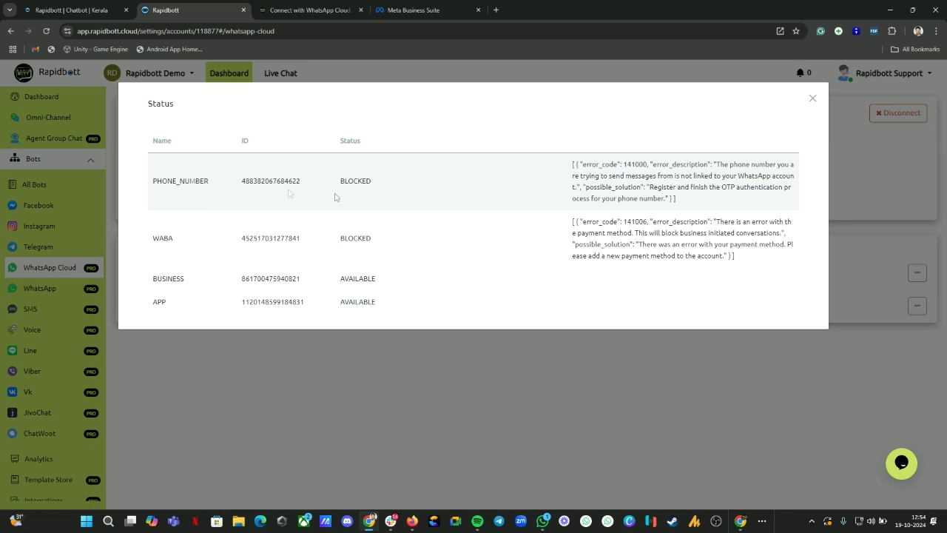
drag(377, 238, 157, 239)
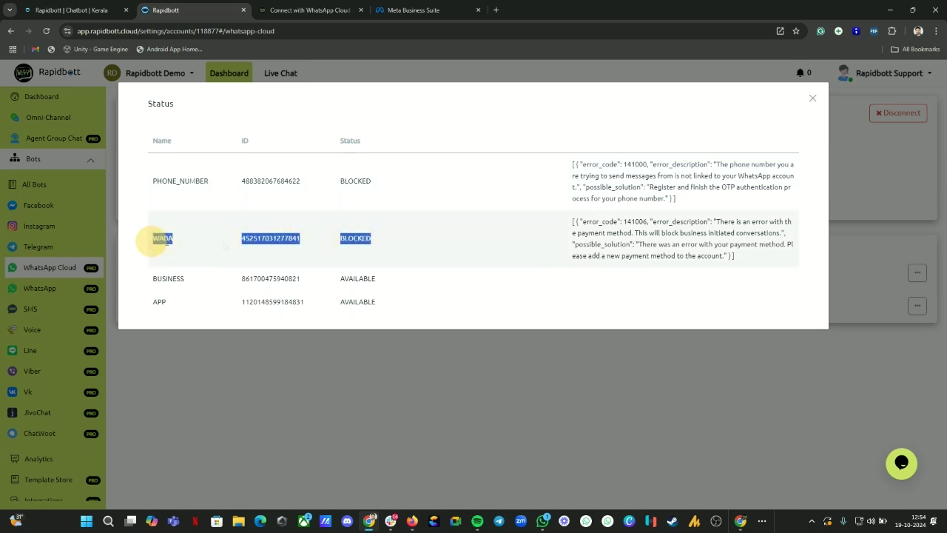
click(669, 244)
drag(750, 267, 568, 222)
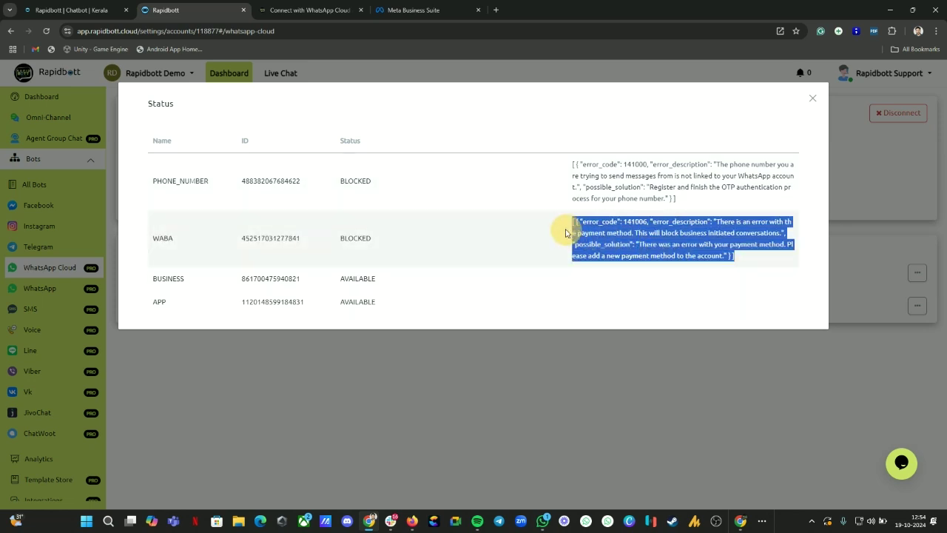
click(310, 10)
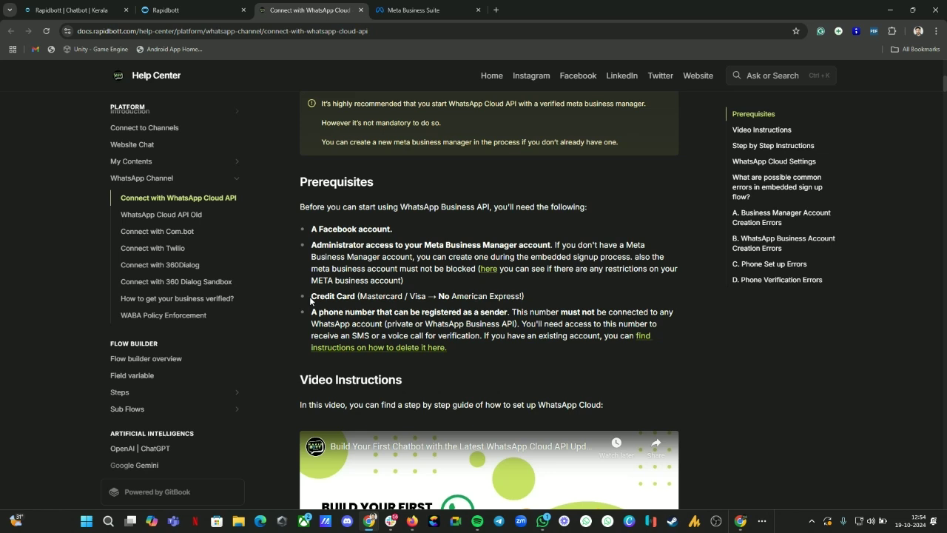
drag(311, 300, 526, 302)
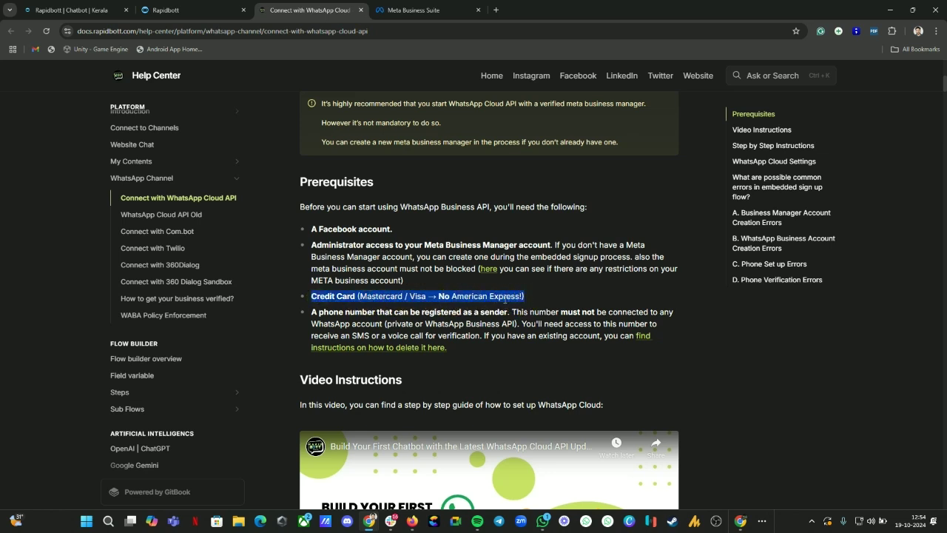
click(222, 10)
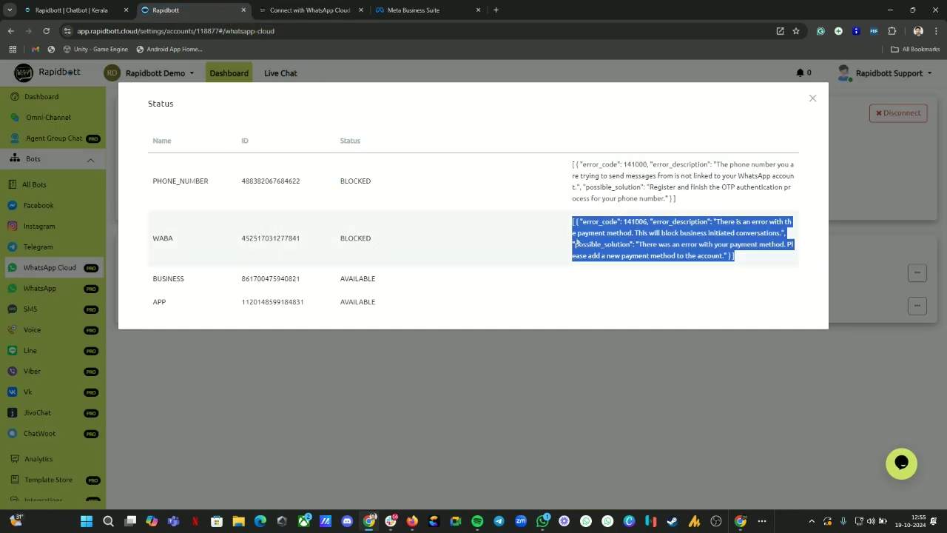
- Review the WABA error, then the phone number's BLOCKED status and error message, and close the report
triple_click(620, 233)
drag(740, 257, 571, 221)
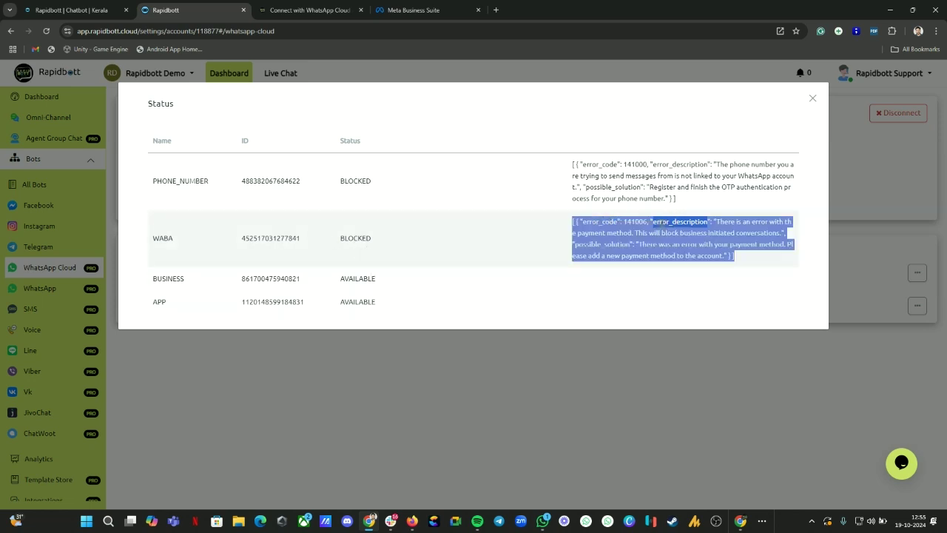
click(743, 246)
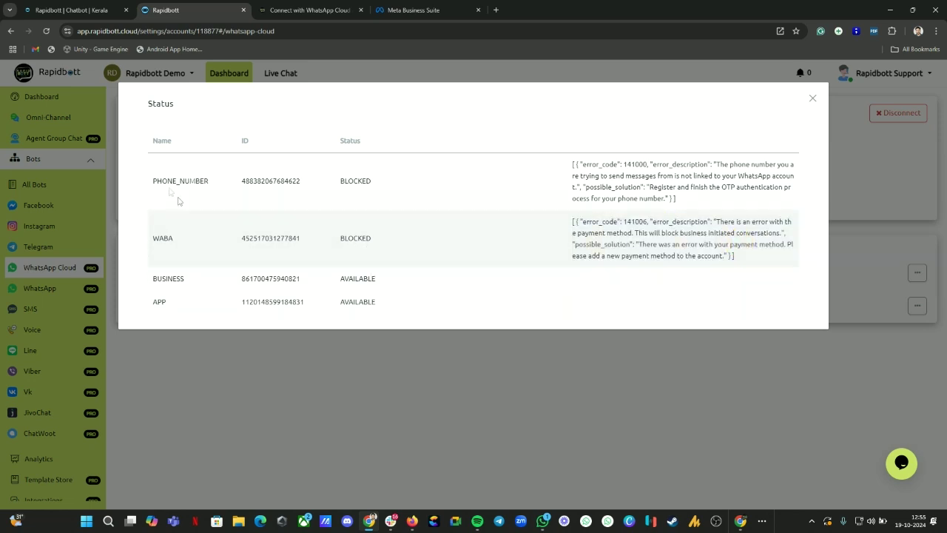
drag(153, 191, 352, 185)
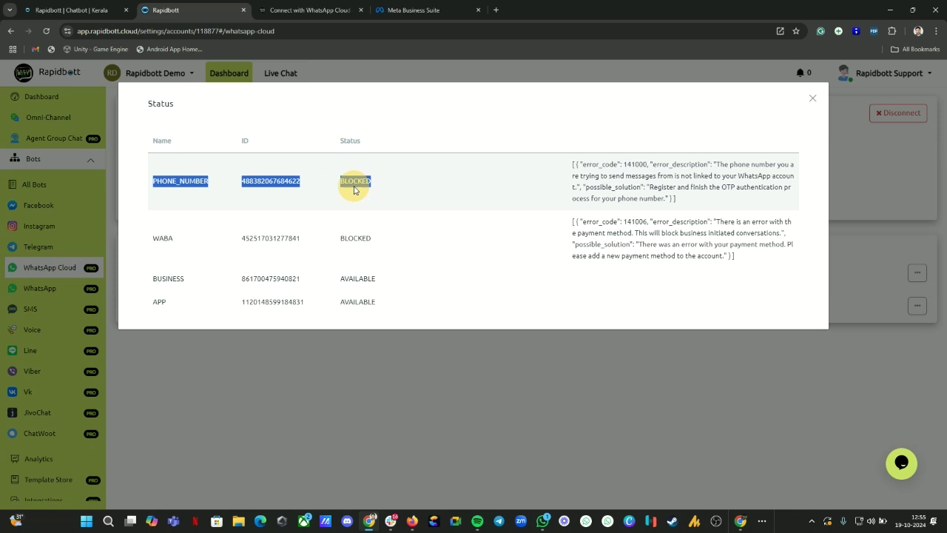
double_click(353, 187)
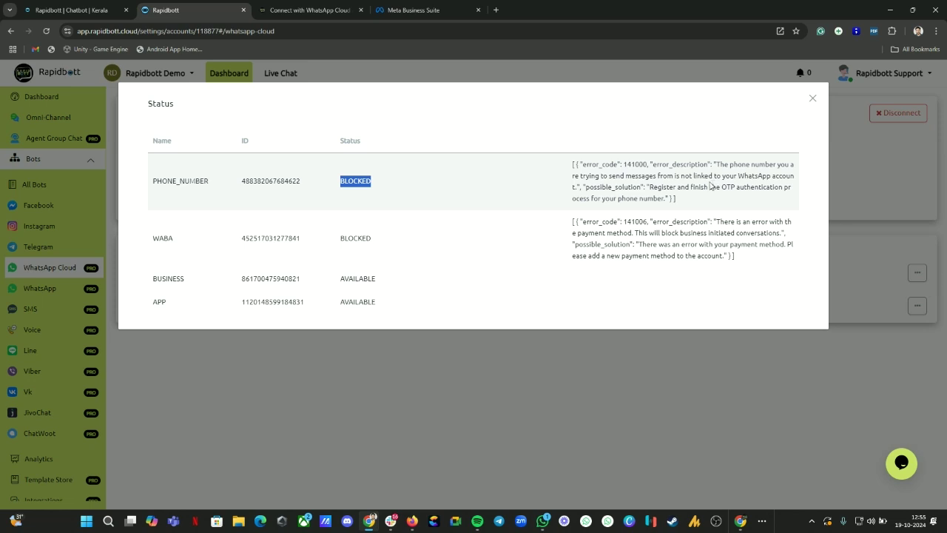
triple_click(668, 185)
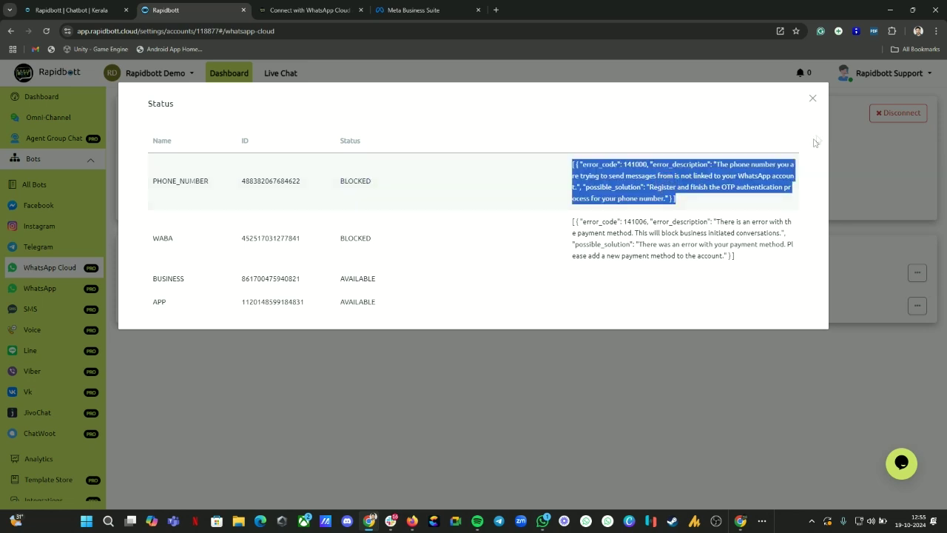
click(811, 99)
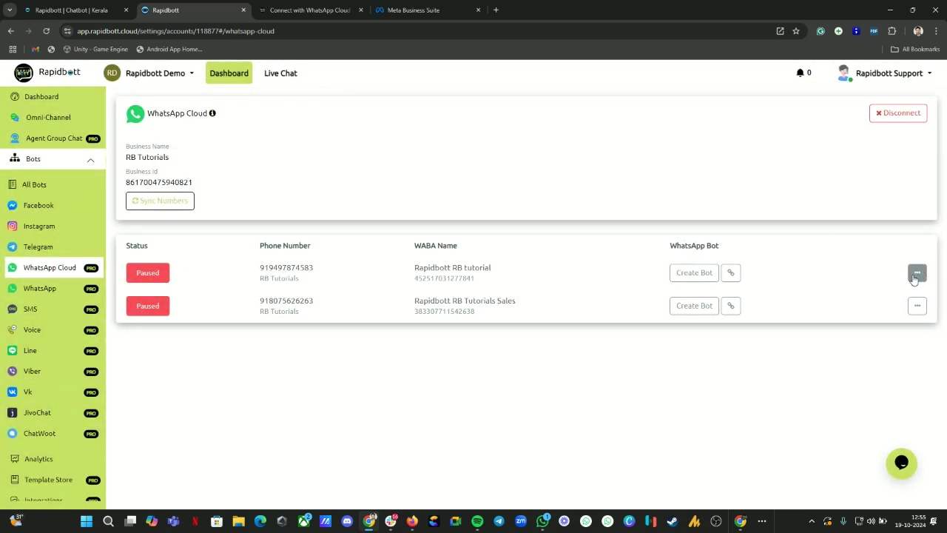
- Open the first number's actions menu to reach its Phone Numbers page in WhatsApp Manager
click(916, 273)
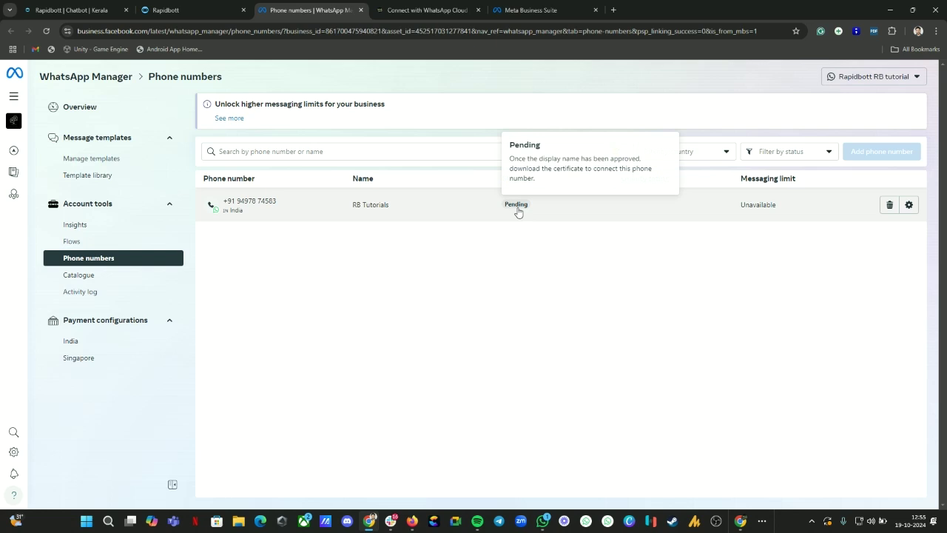
- Register the first phone number in Rapidbott and confirm it
click(221, 8)
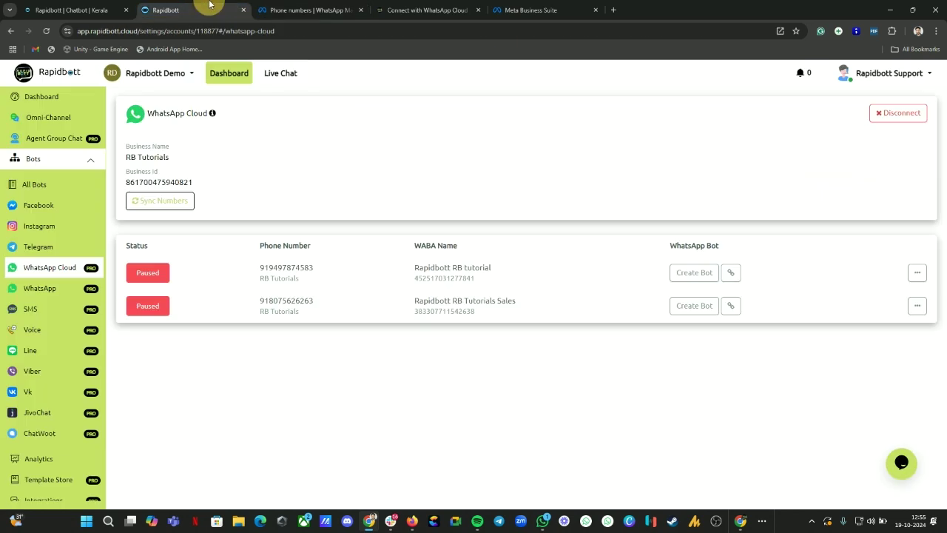
click(916, 274)
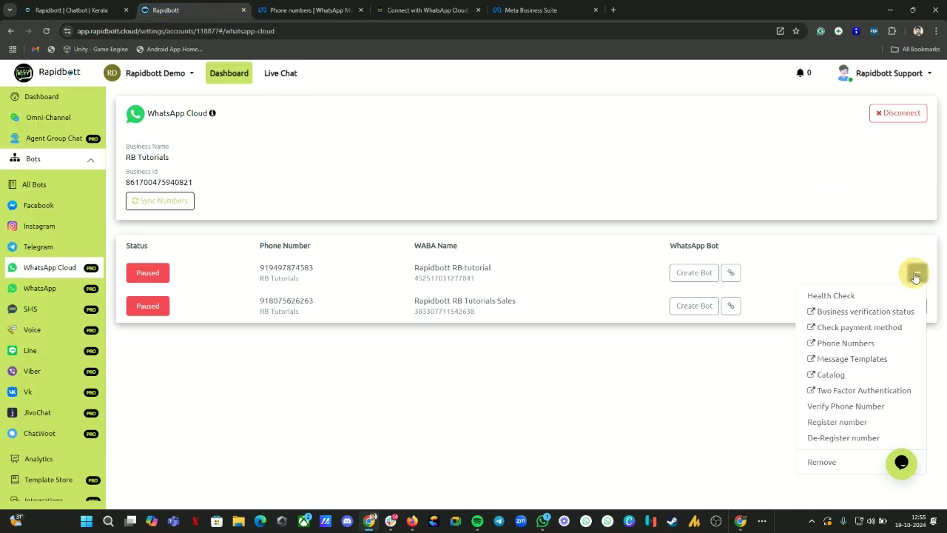
click(843, 423)
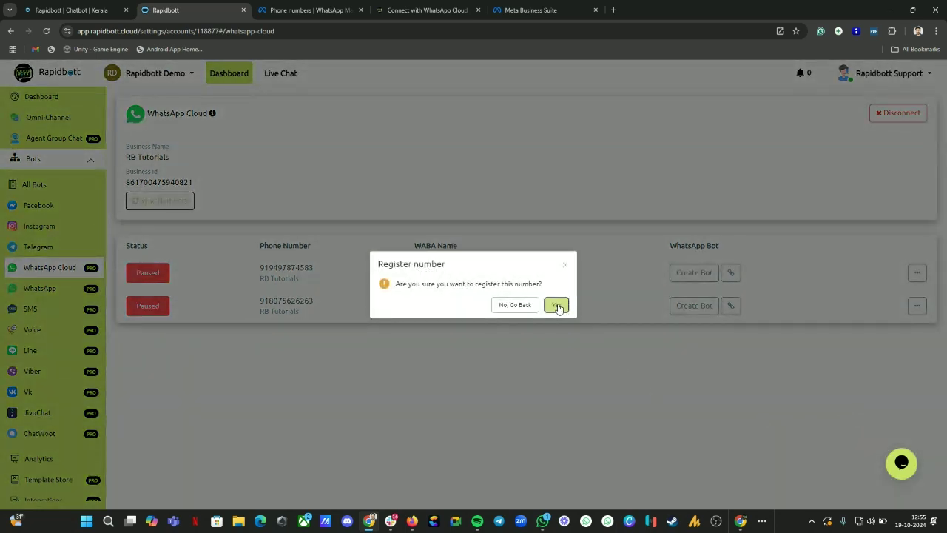
click(557, 305)
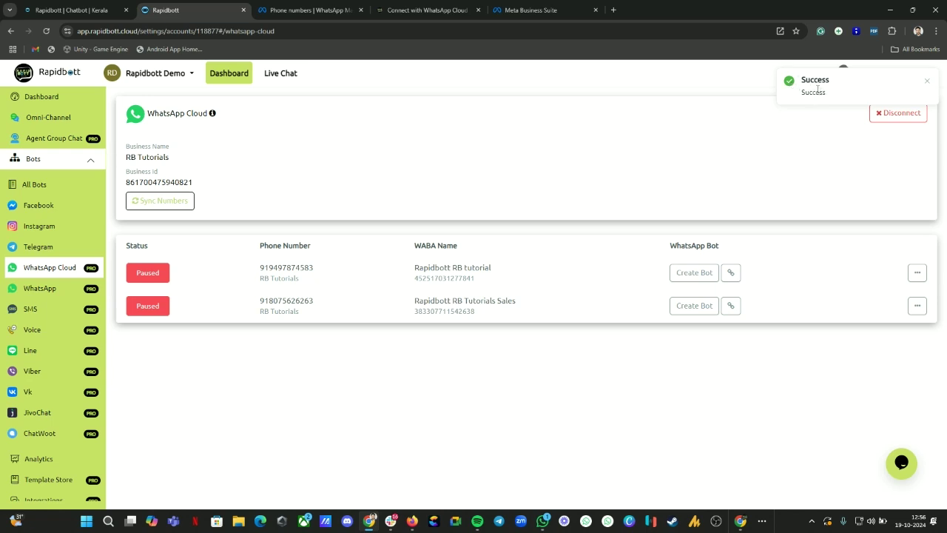
- Rerun the health check, confirming the phone number is now LIMITED while WABA stays BLOCKED
click(917, 273)
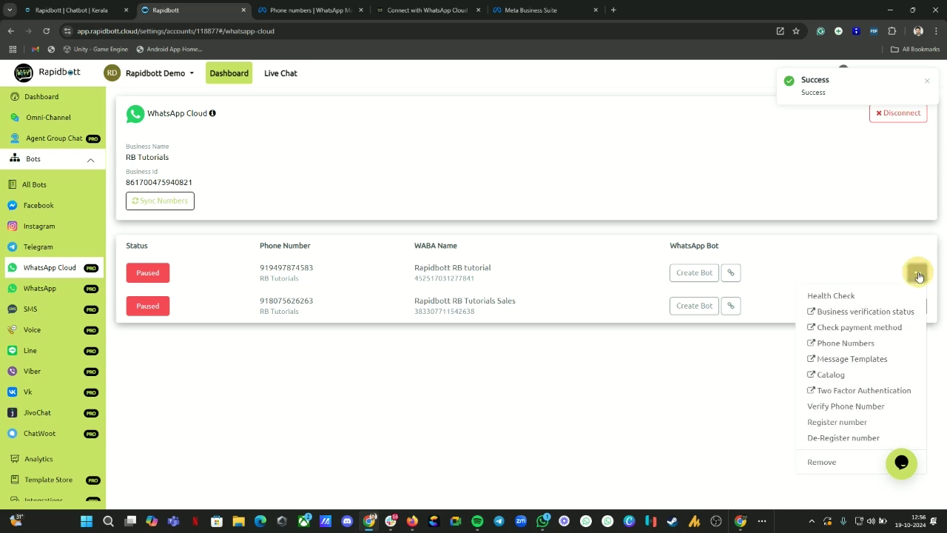
click(823, 296)
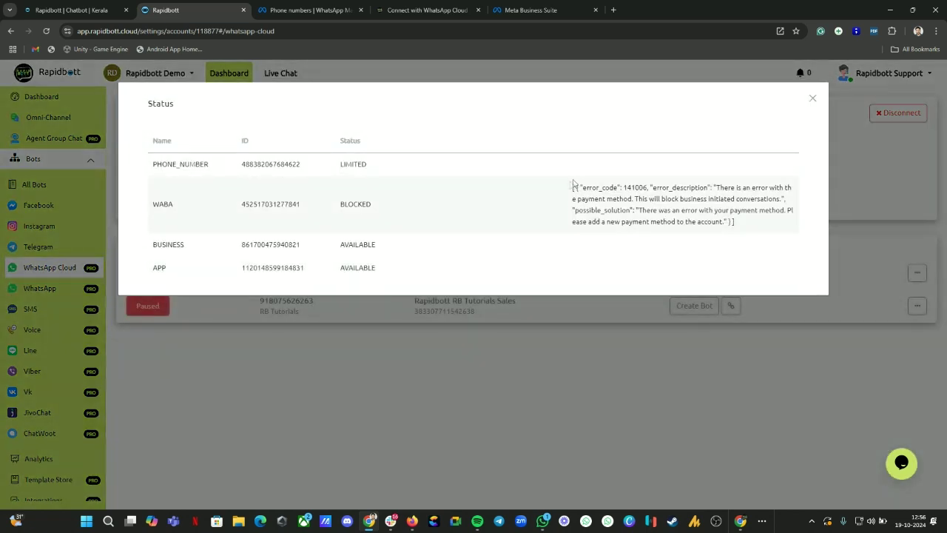
triple_click(396, 169)
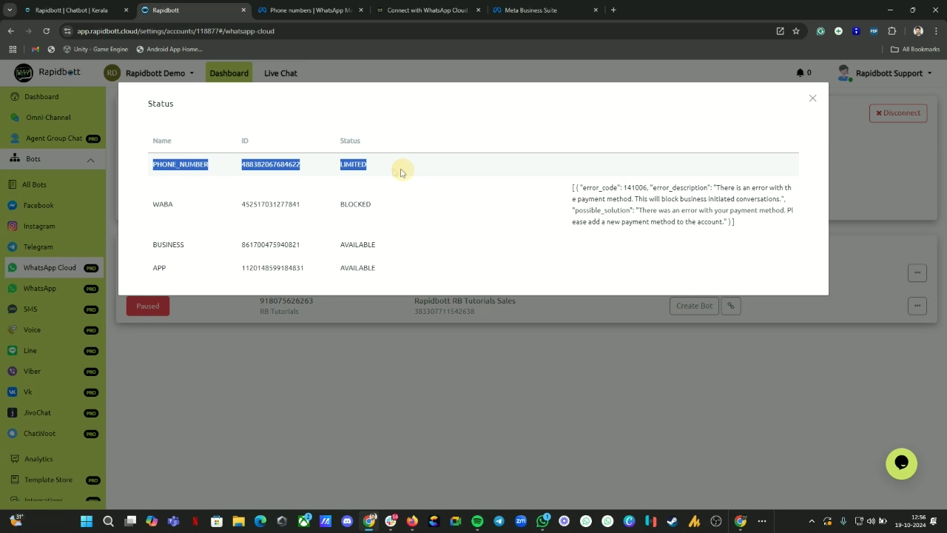
click(373, 169)
drag(729, 224, 571, 194)
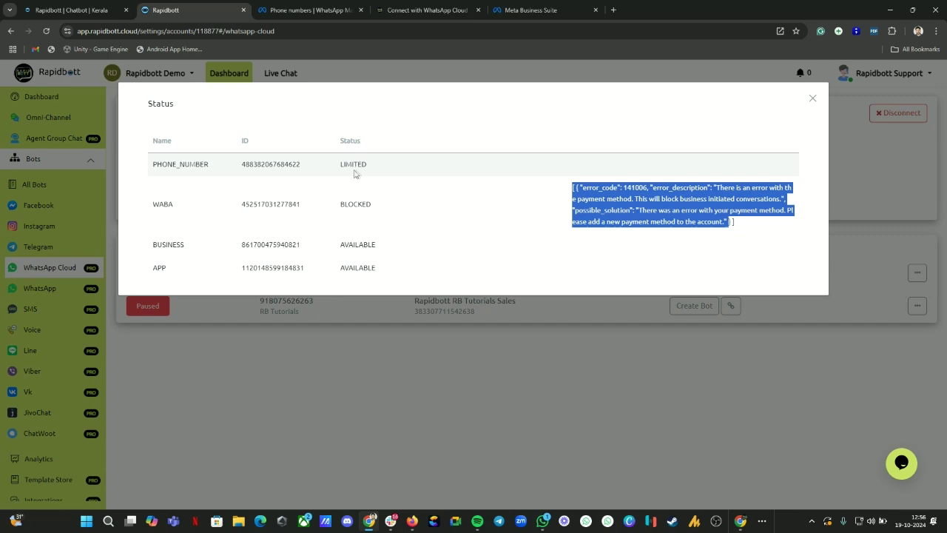
click(812, 97)
click(310, 10)
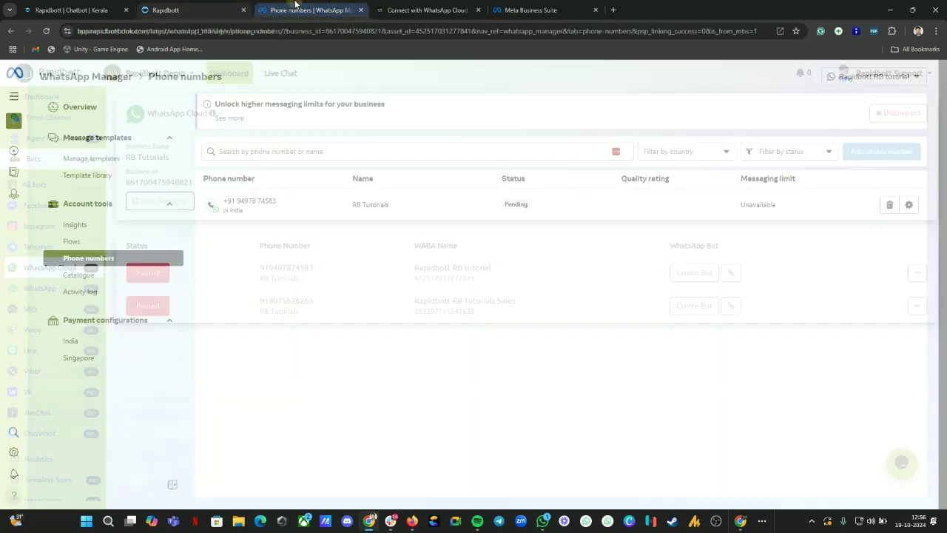
- Reload WhatsApp Manager to see the number Connected, High quality, 250 customers/24 hr
click(46, 30)
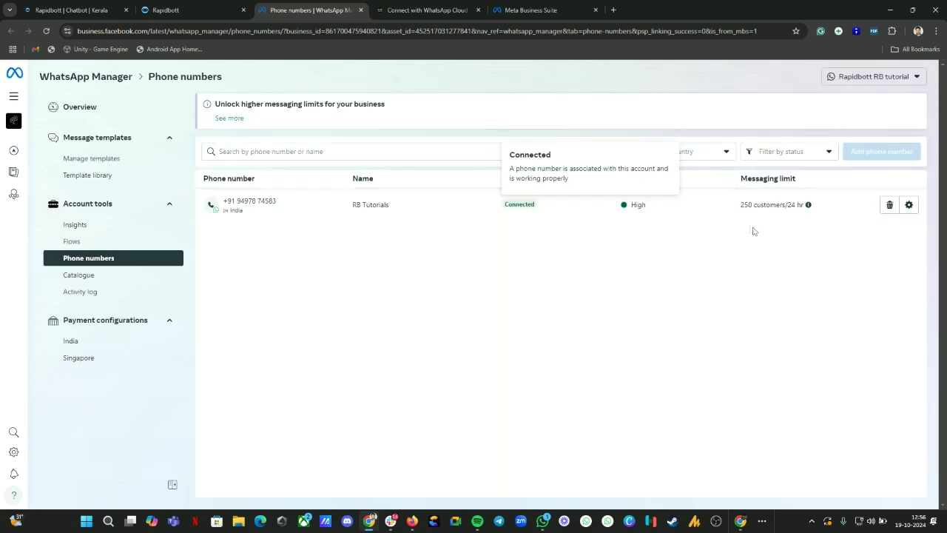
mouse_move(755, 204)
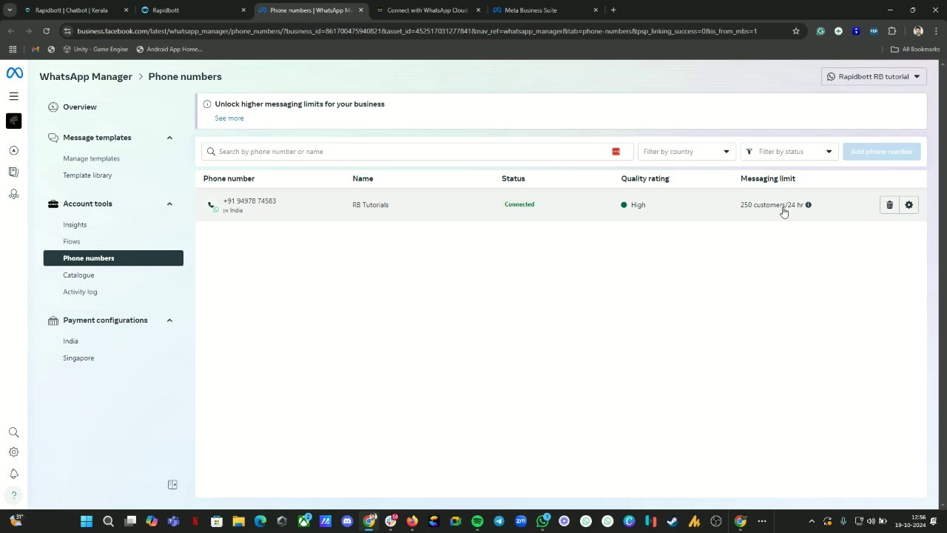
click(200, 6)
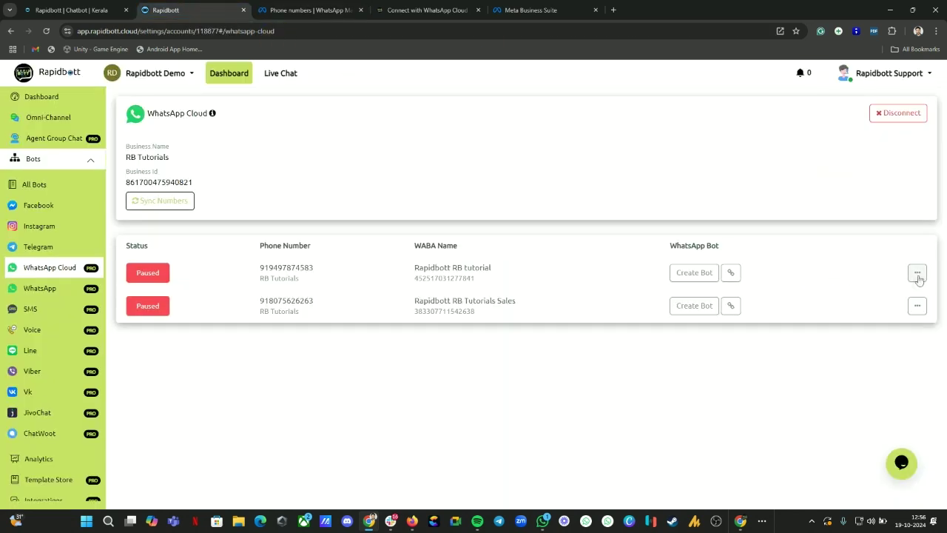
- Create a blank-flow bot named TEST for the first number and open its flow
click(731, 273)
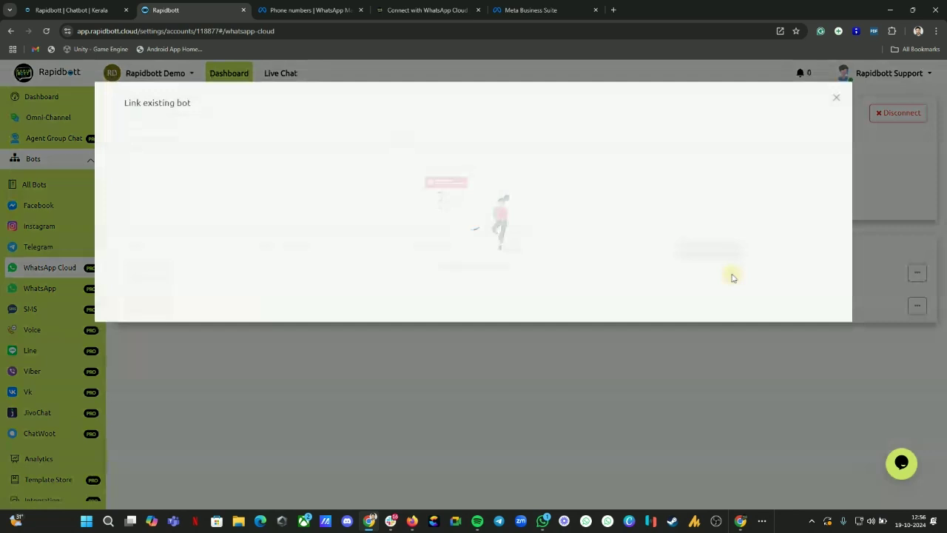
click(836, 98)
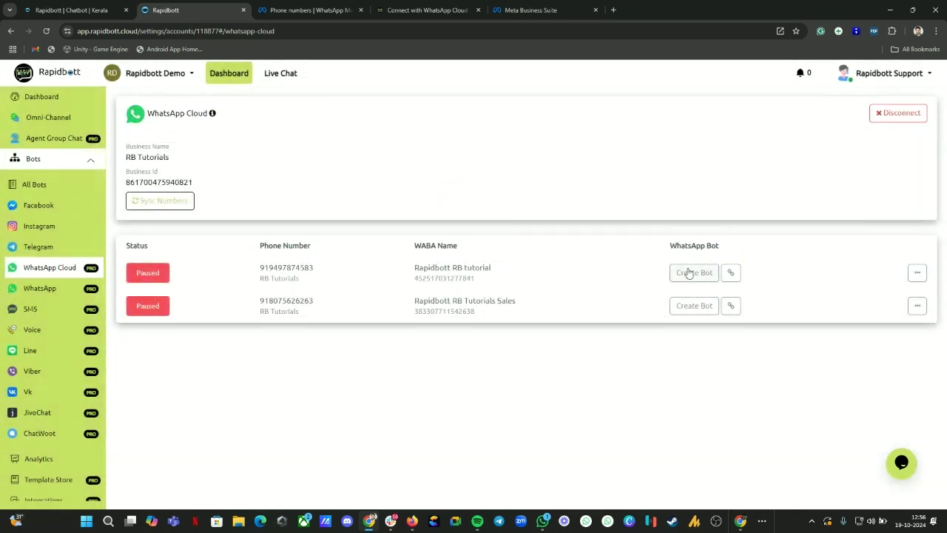
click(692, 272)
click(116, 351)
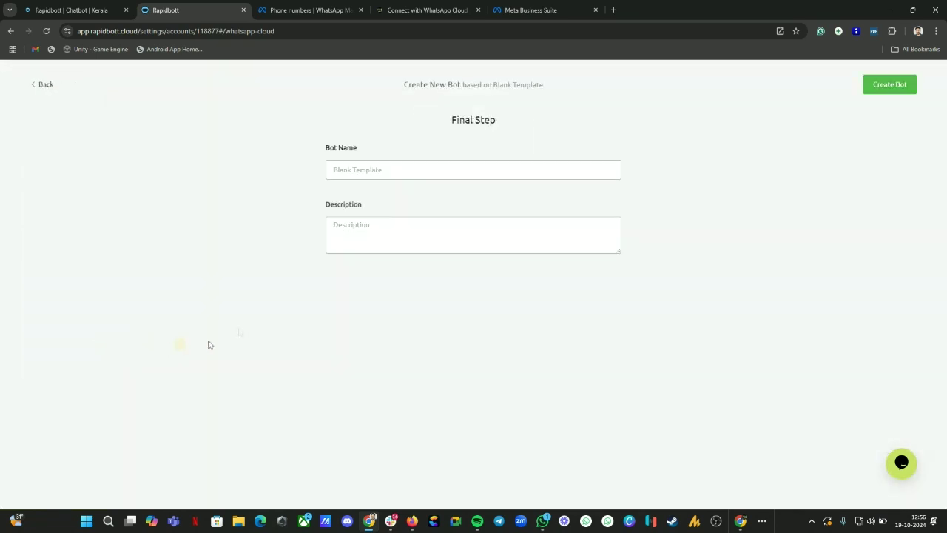
click(399, 172)
text(TEST)
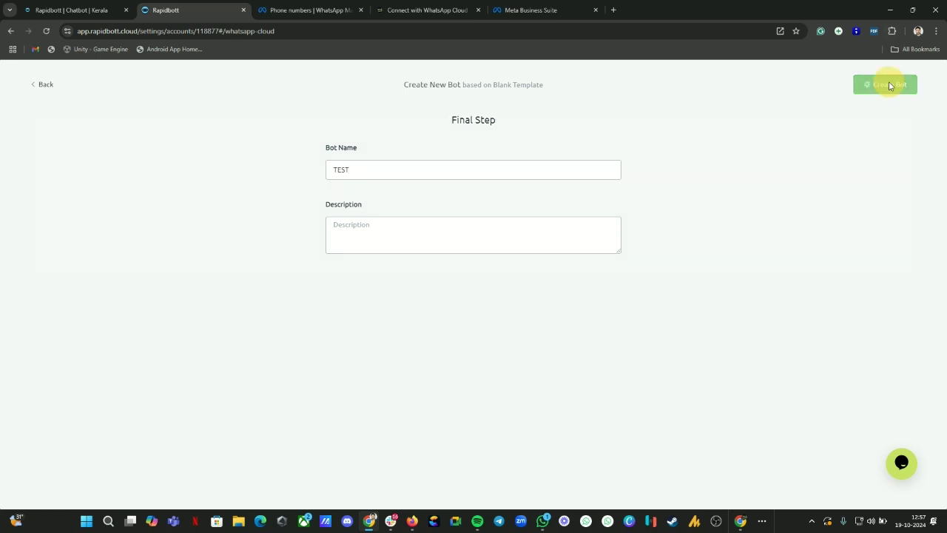
click(886, 83)
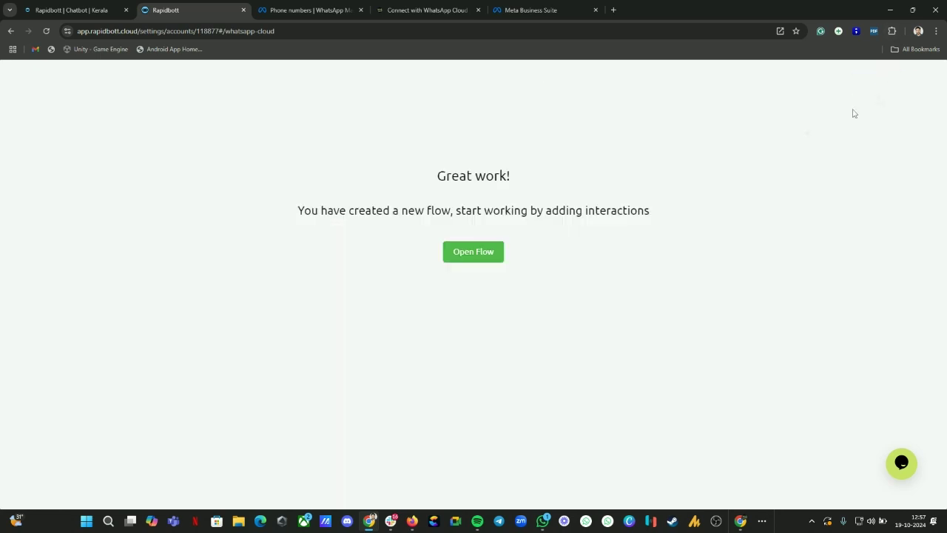
click(467, 253)
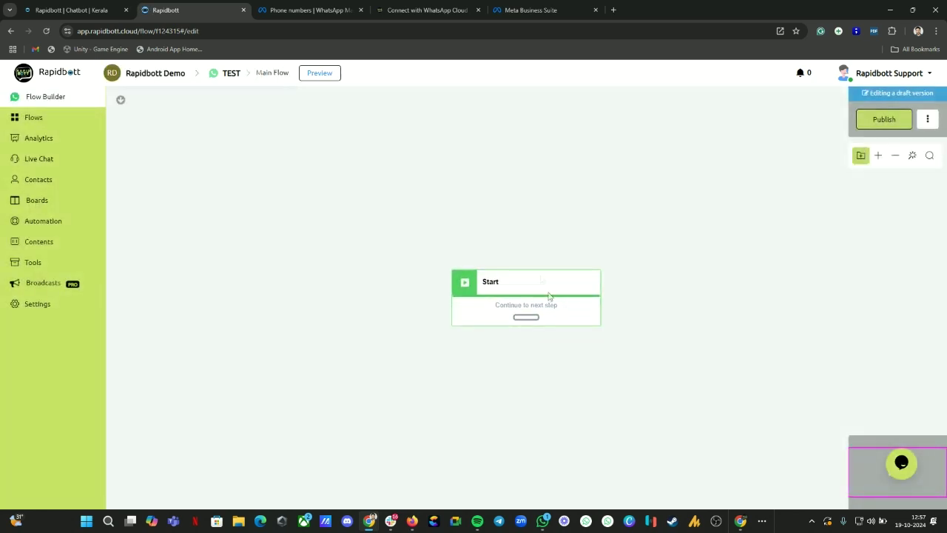
- Add a Send Message step after Start with the text 'Hi there Welcome to Rapidbott'
click(447, 190)
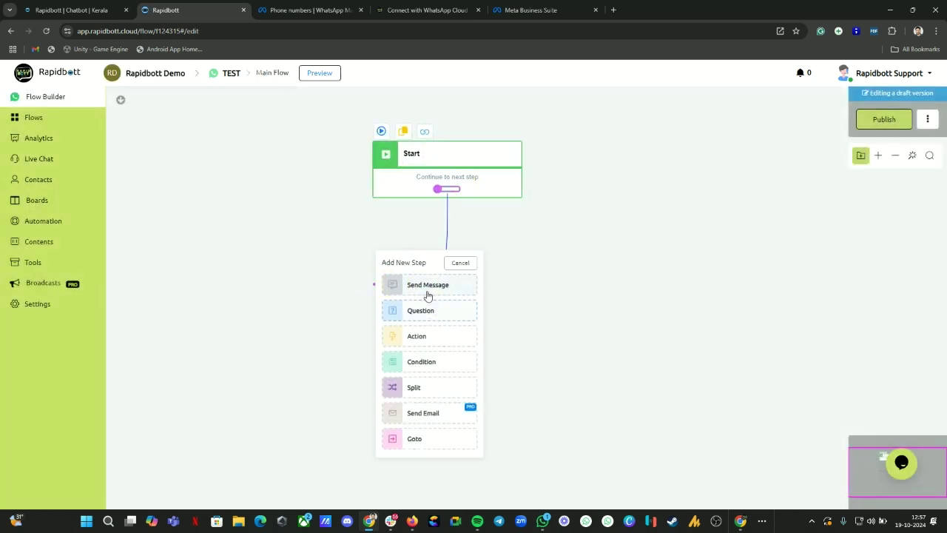
click(428, 285)
click(128, 489)
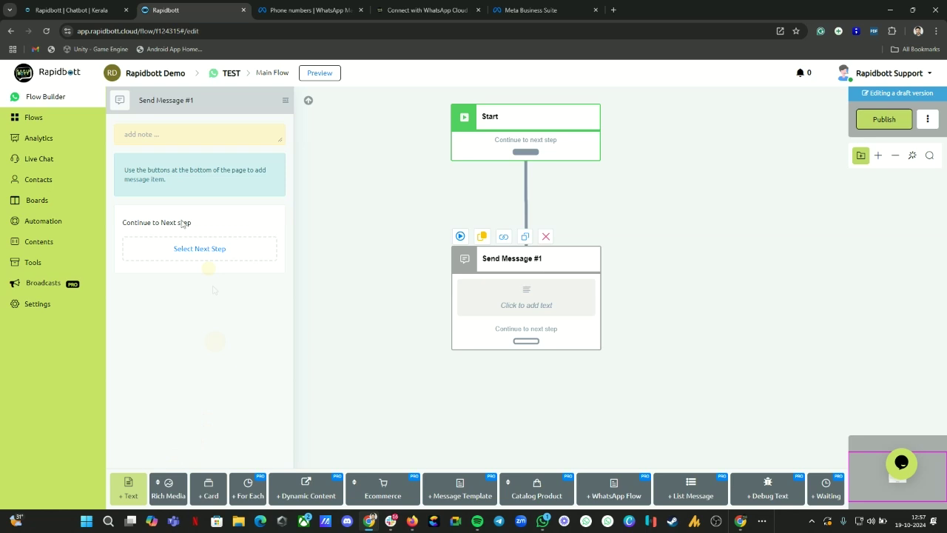
click(174, 181)
text(Hi t)
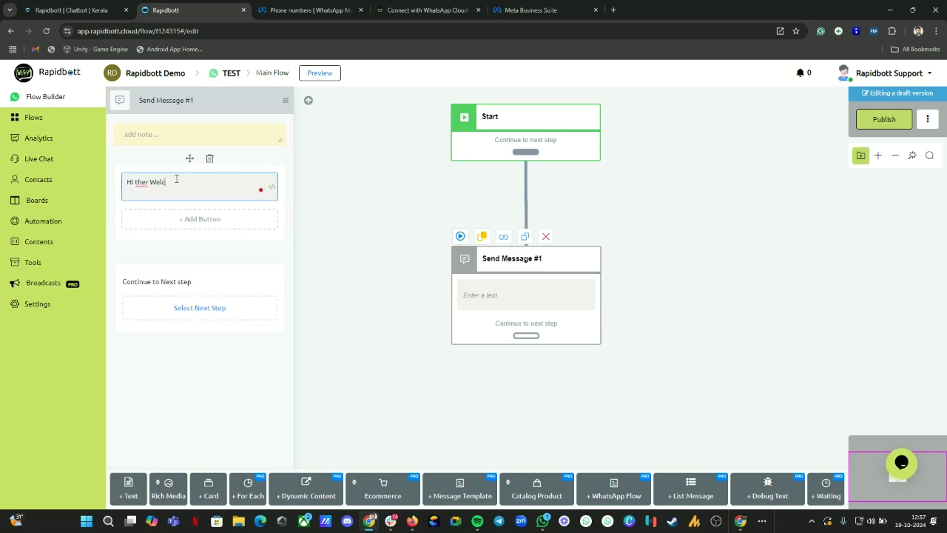
text(here Welcome)
right_click(140, 182)
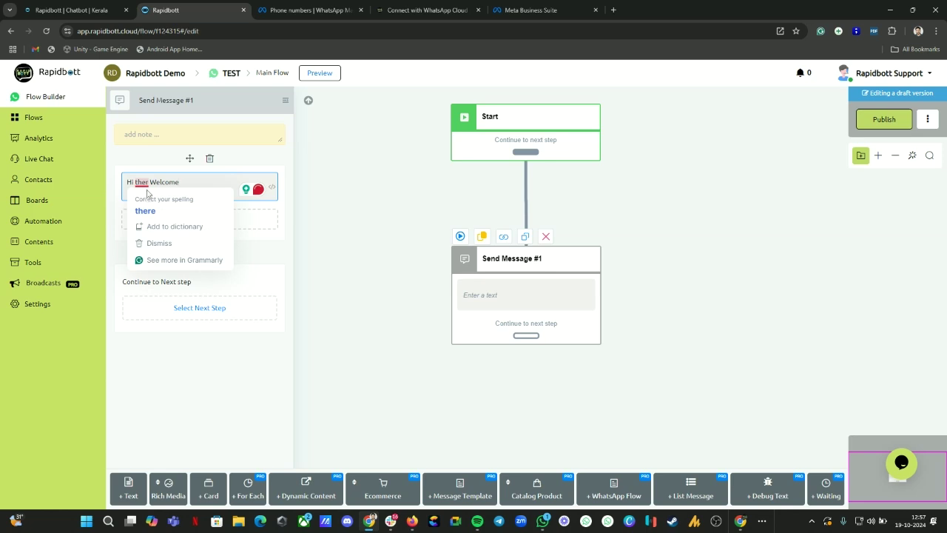
click(146, 208)
click(205, 186)
text(to Rapid)
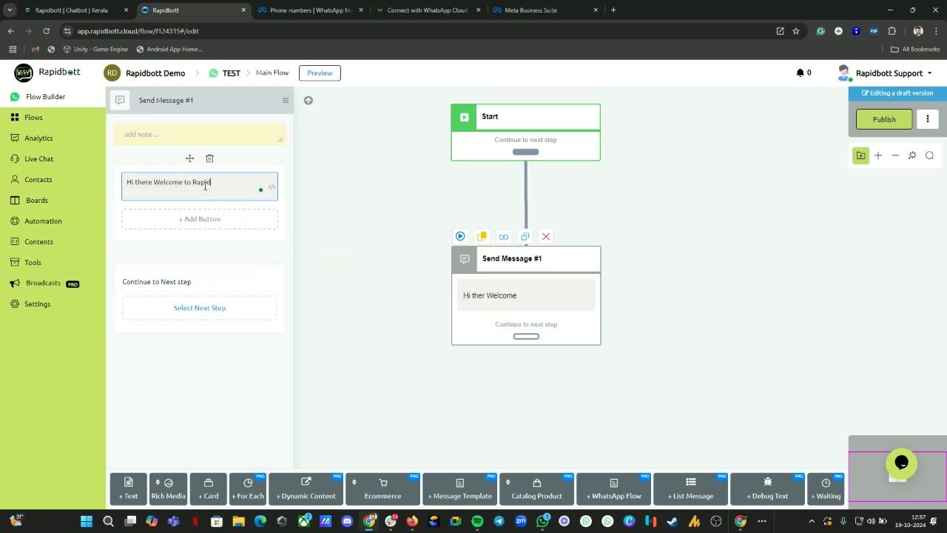
text(bott)
- Publish the TEST flow and bring up its preview options
click(681, 301)
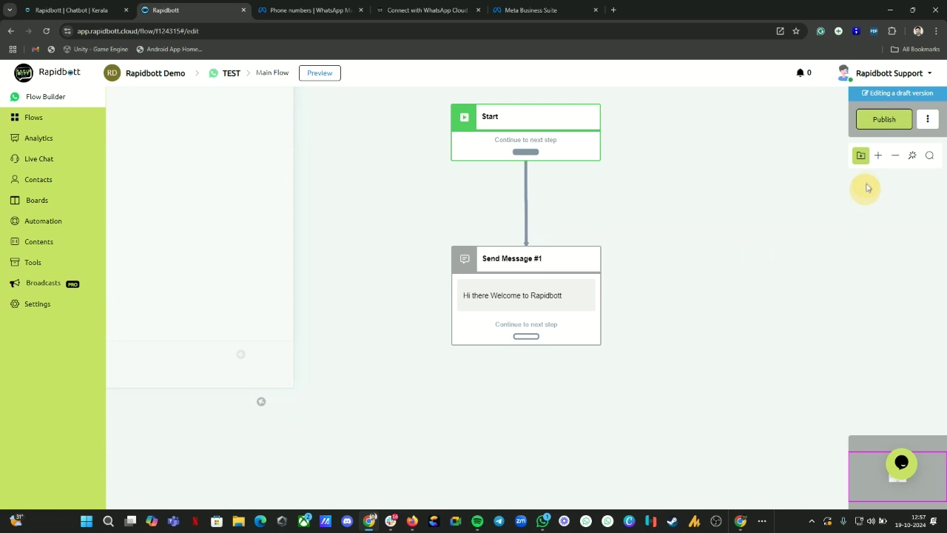
click(884, 119)
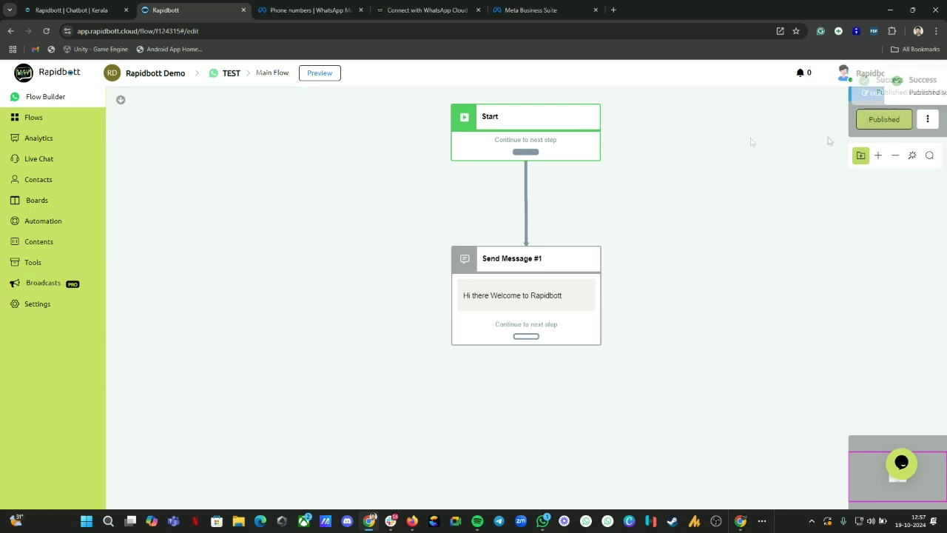
click(320, 73)
- Open the flow preview in WhatsApp and send 'hi' to the business number
click(447, 162)
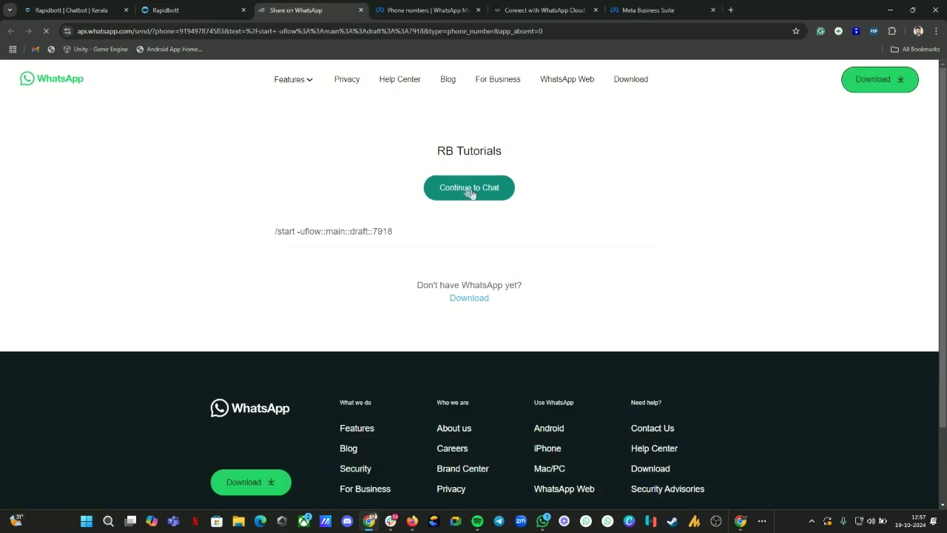
click(467, 189)
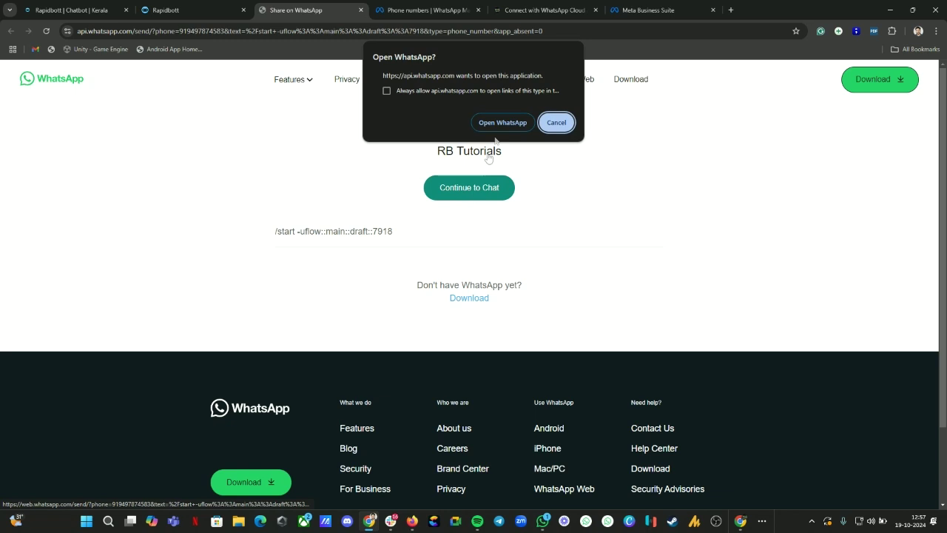
click(502, 123)
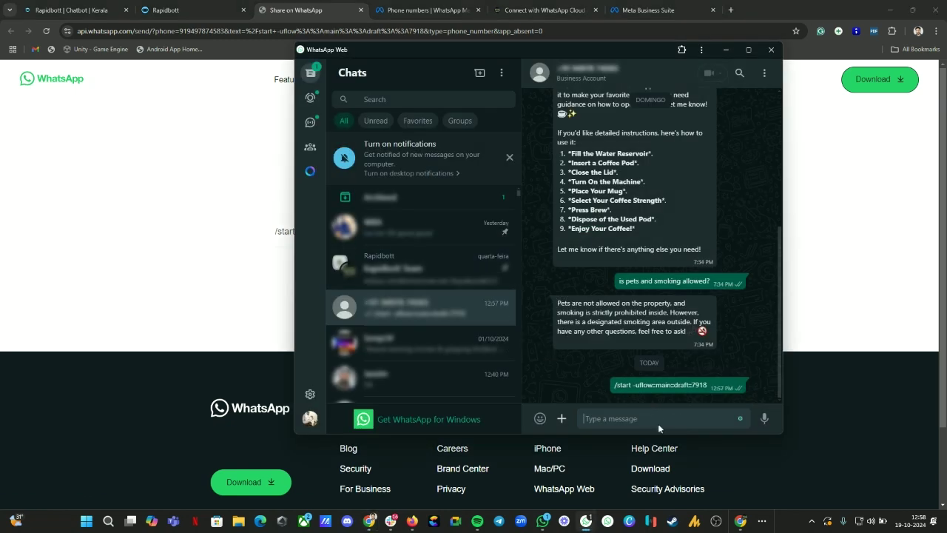
click(654, 416)
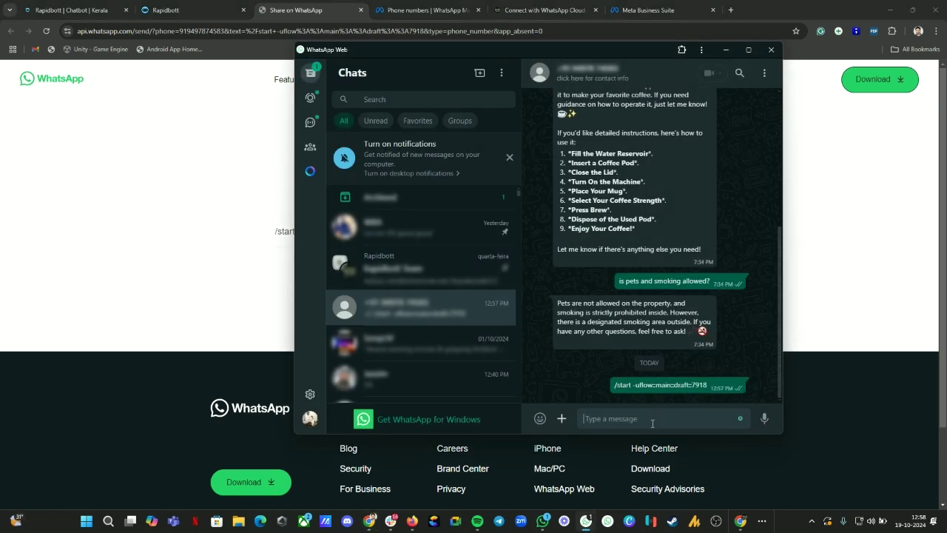
text(hi)
key(Return)
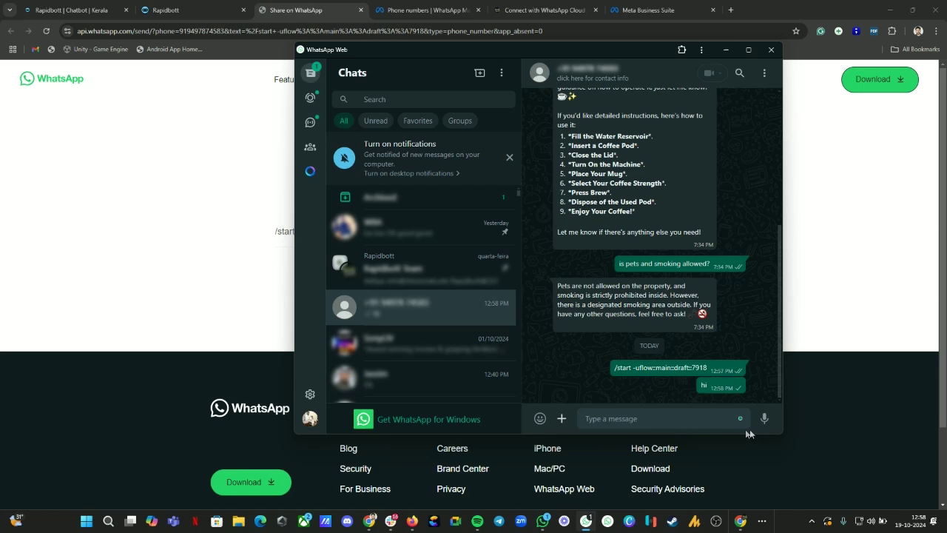
click(219, 9)
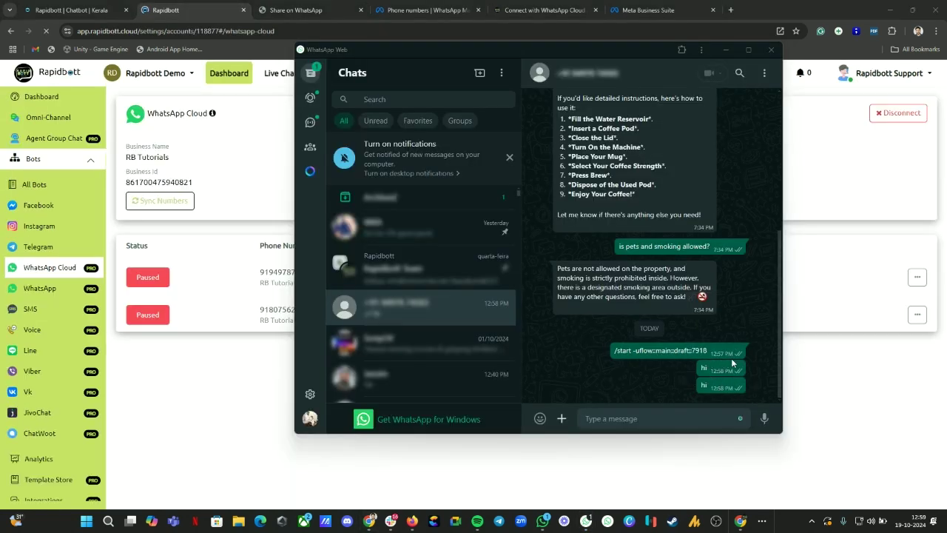
- Switch the first number's bot automation from Paused to Active
click(226, 370)
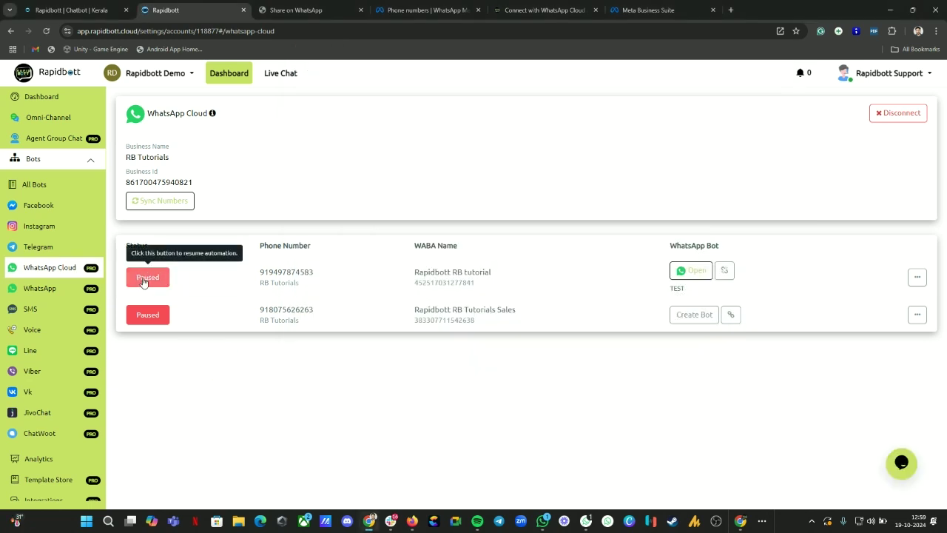
click(146, 283)
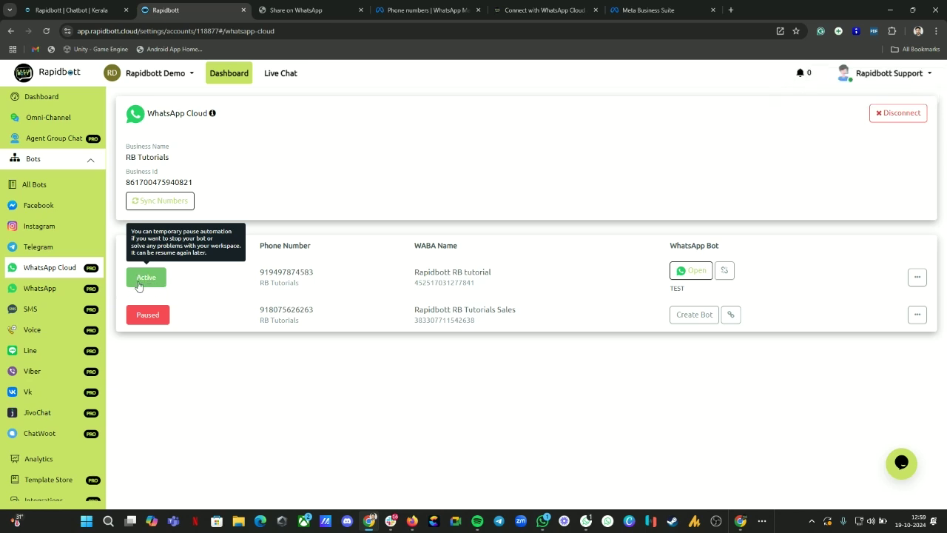
- Clear the old WhatsApp test chat history while drafting a new hi
click(585, 521)
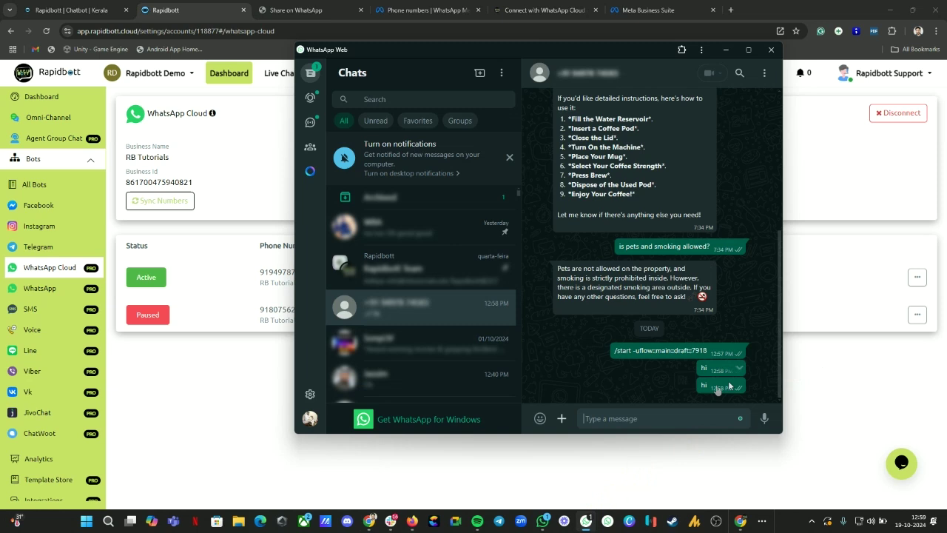
click(656, 416)
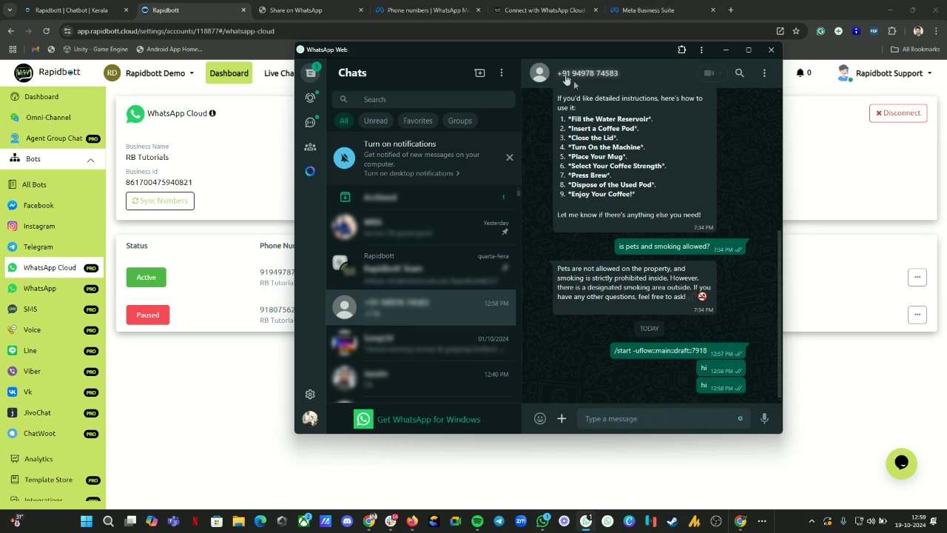
click(642, 418)
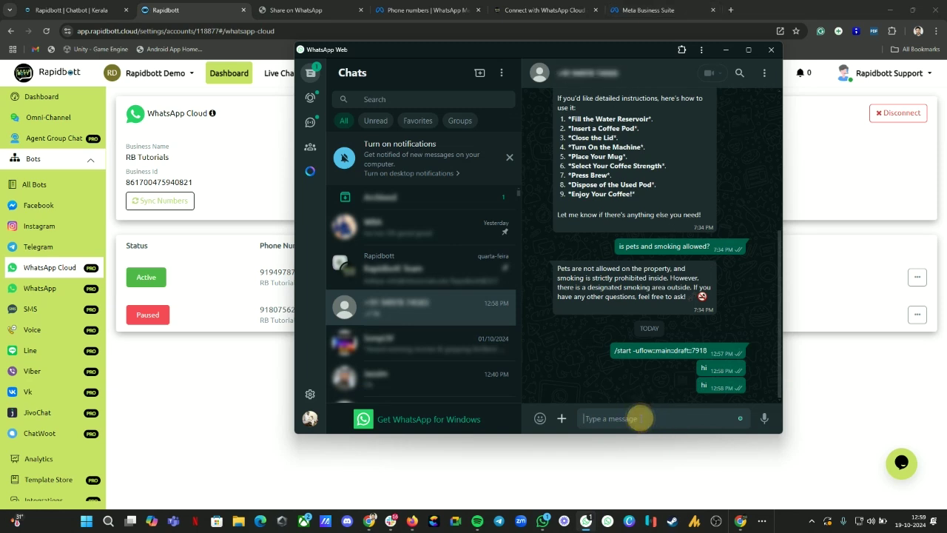
text(hi)
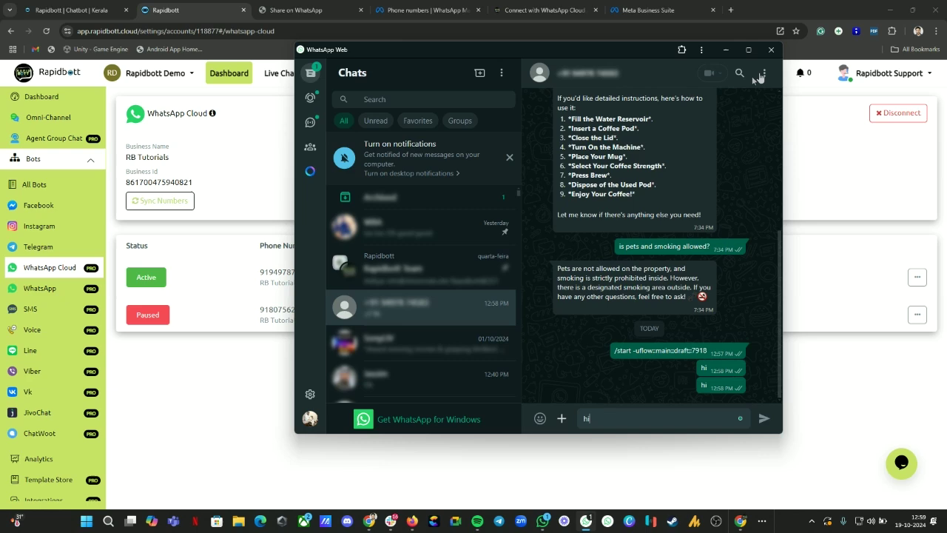
click(759, 75)
click(715, 207)
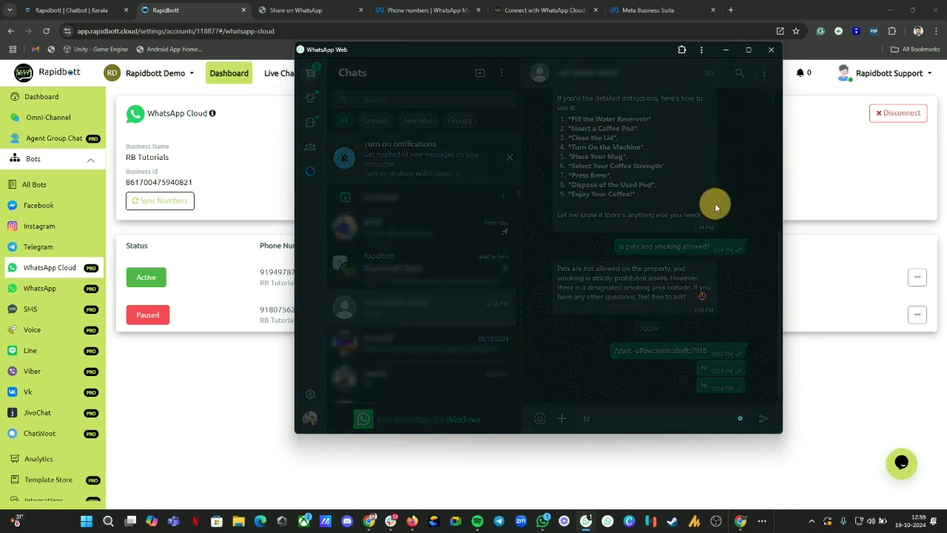
click(617, 278)
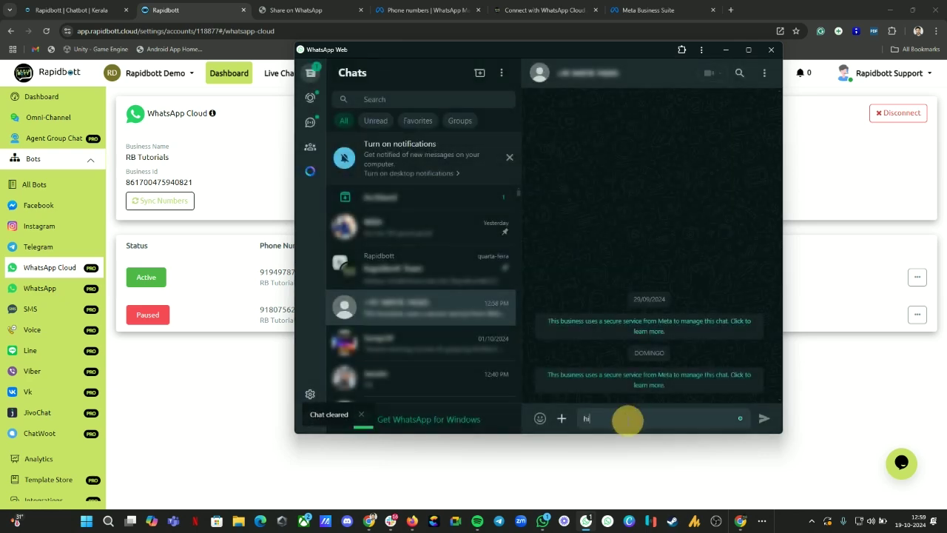
- Send hi and confirm the bot's 'Hi there Welcome to Rapidbott' auto-reply
key(Return)
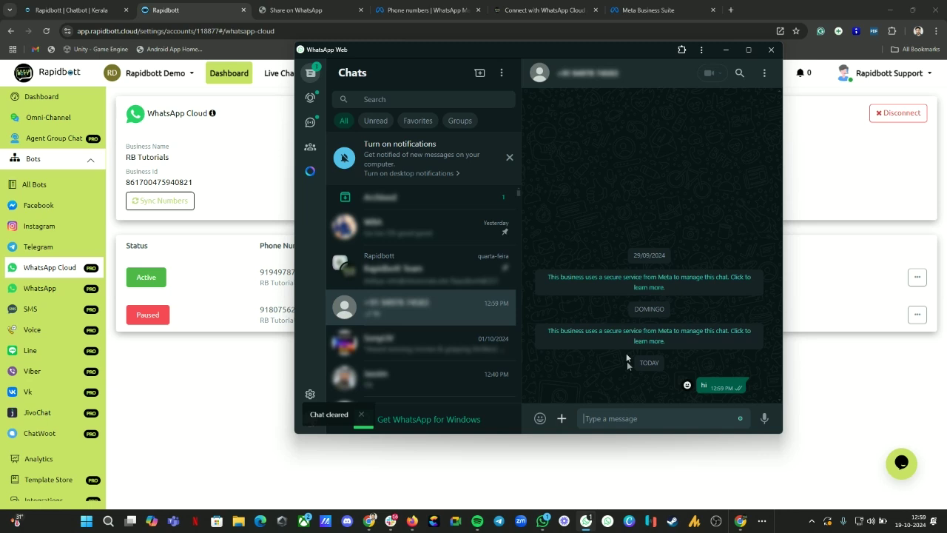
mouse_move(697, 393)
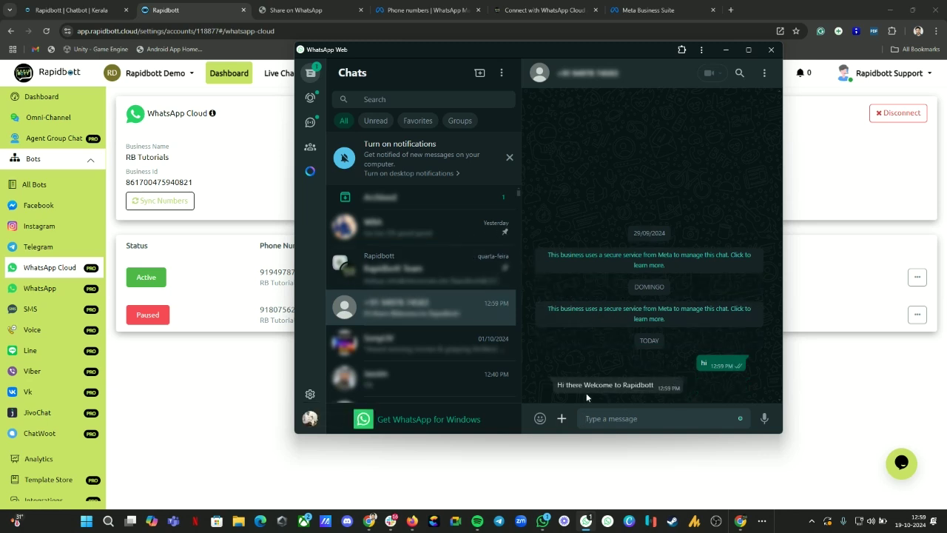
drag(558, 386, 627, 386)
key(alt+Tab)
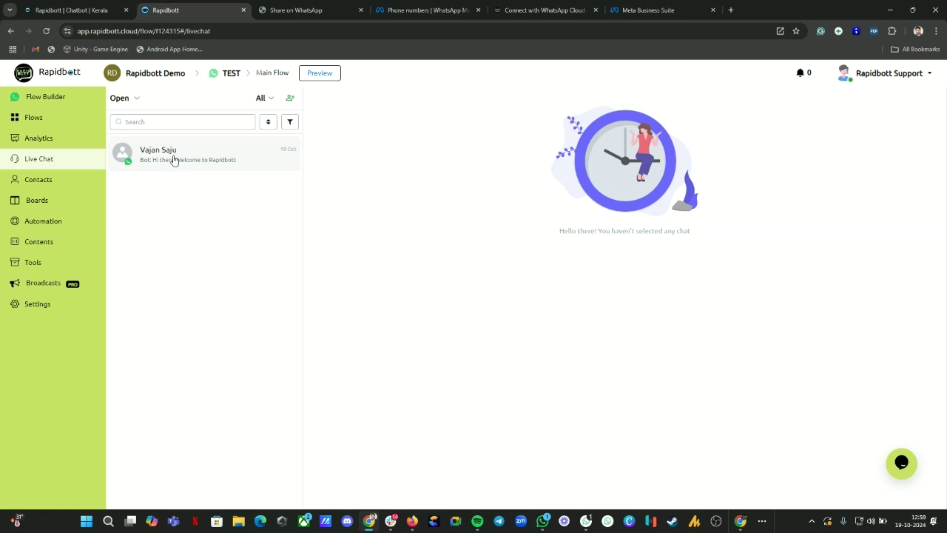
- Reply 'hey there' to the test contact from Live Chat and verify it arrived in WhatsApp
click(176, 158)
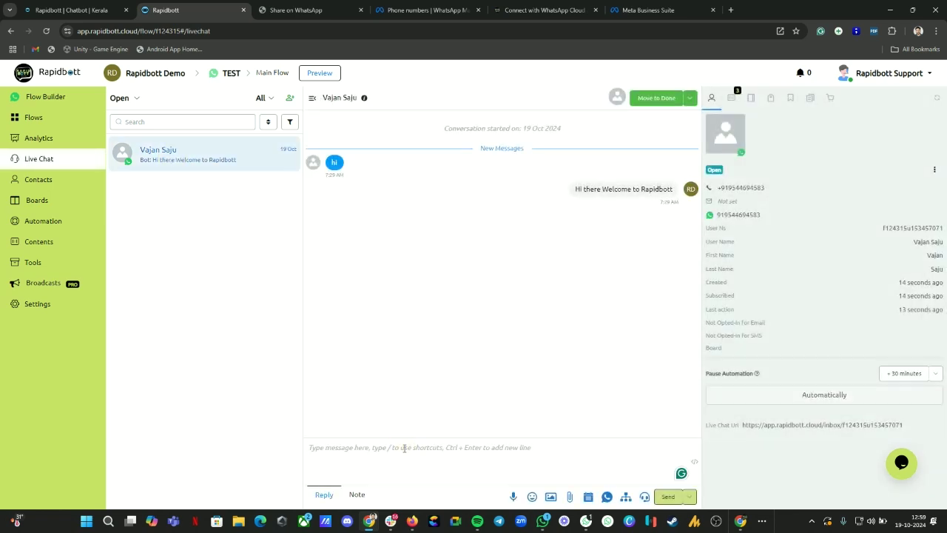
click(404, 448)
text(hey th)
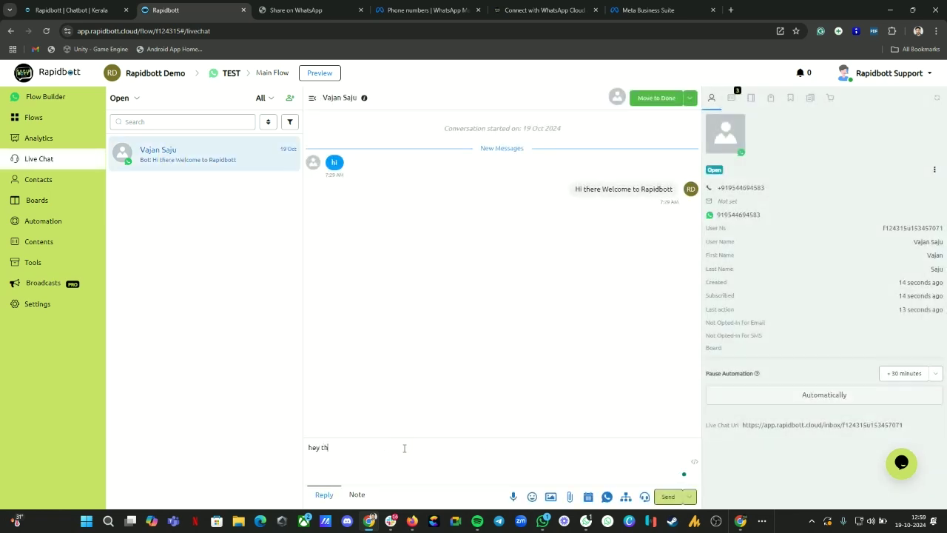
text(ere)
key(Return)
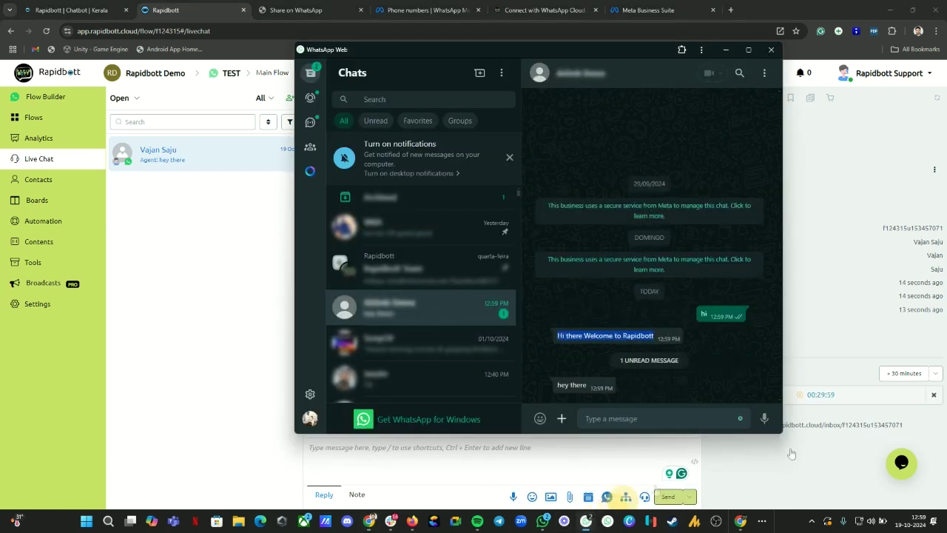
click(585, 521)
double_click(576, 385)
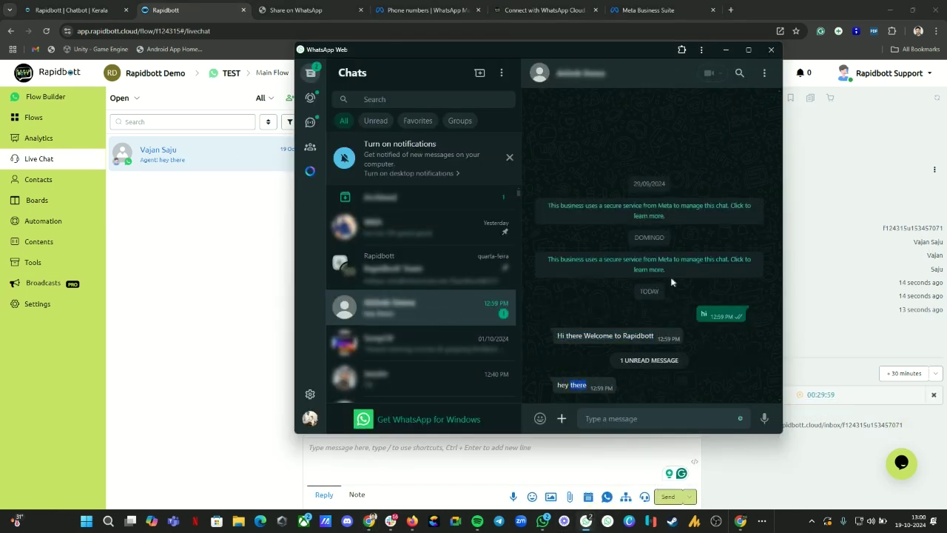
click(726, 49)
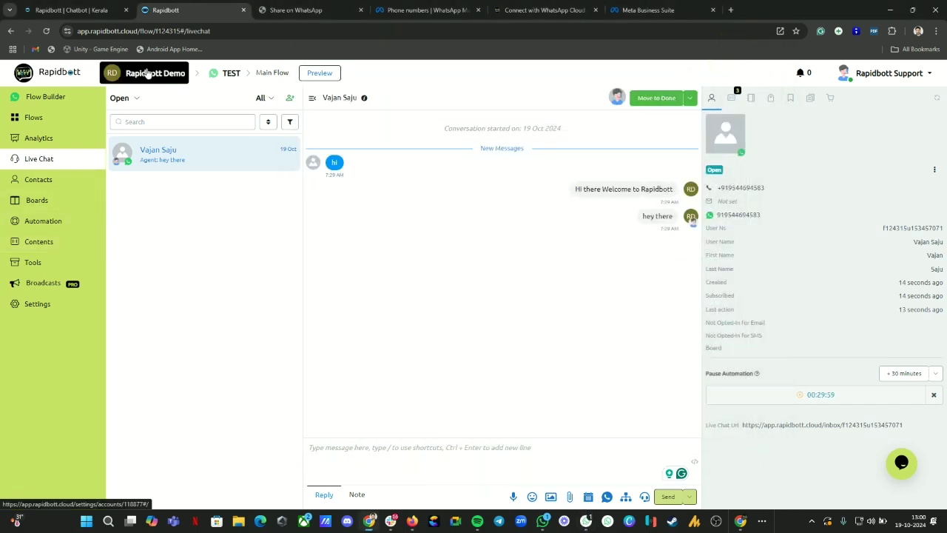